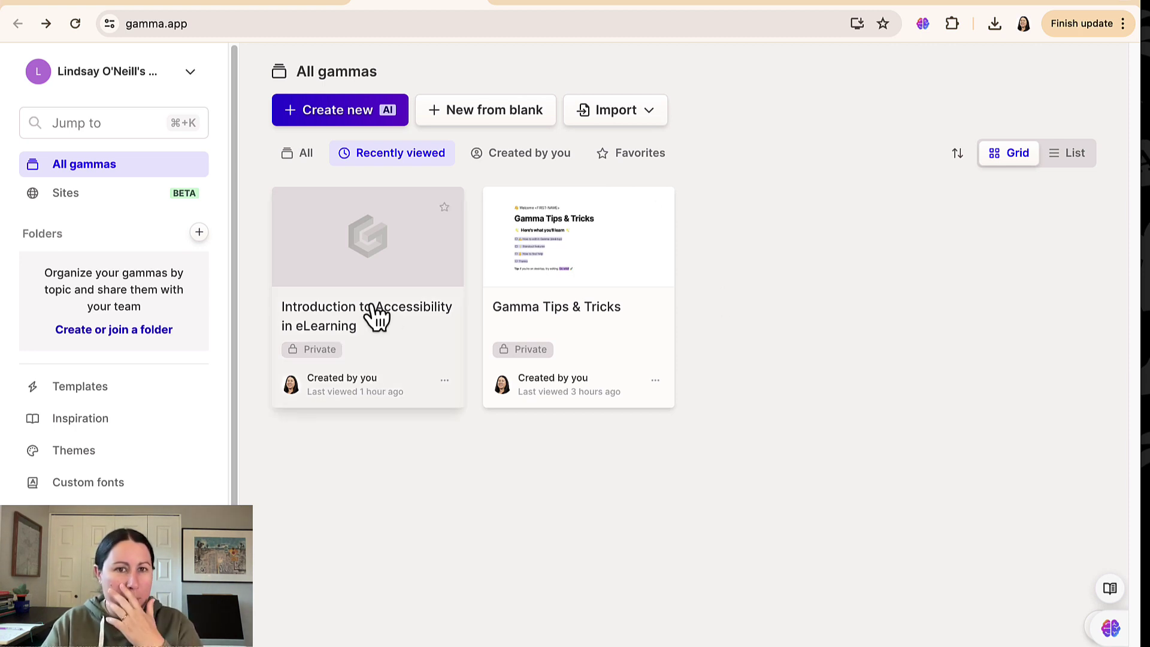
Step: Select the prompt wording under the Gamma example in the 'AI for Slide Decks' notes, then return to Gamma
{"action": "left_click", "coordinate": [160, 4]}
{"action": "scroll", "coordinate": [515, 371], "scroll_direction": "down", "scroll_amount": 5}
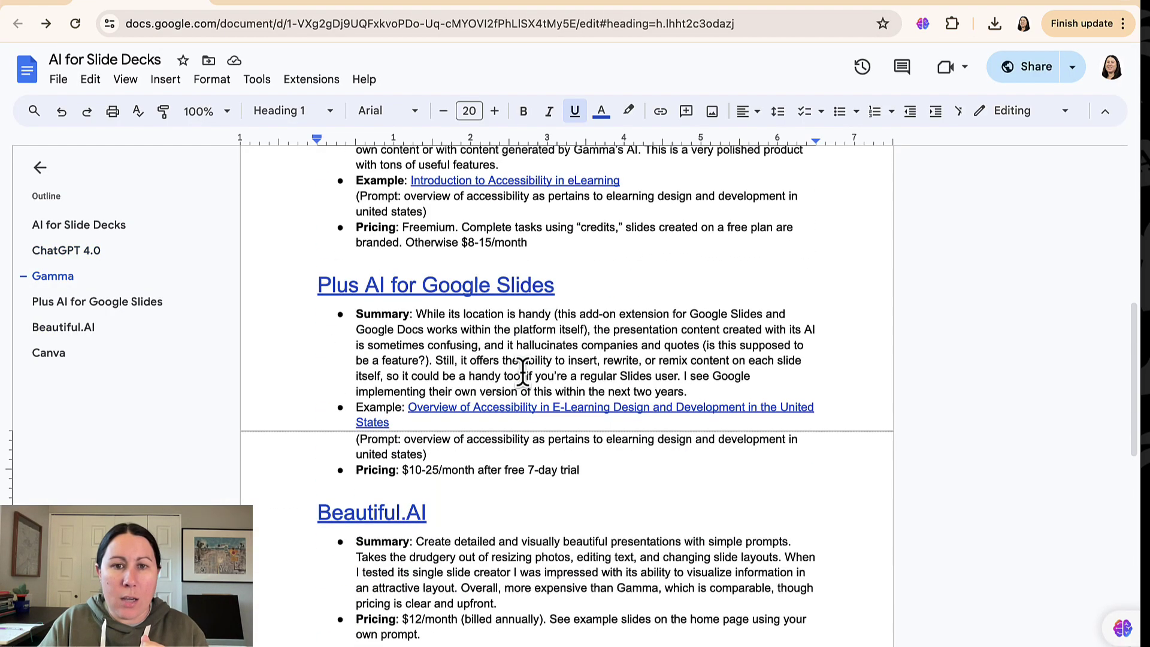
{"action": "scroll", "coordinate": [524, 368], "scroll_direction": "up", "scroll_amount": 1}
{"action": "scroll", "coordinate": [524, 369], "scroll_direction": "up", "scroll_amount": 1}
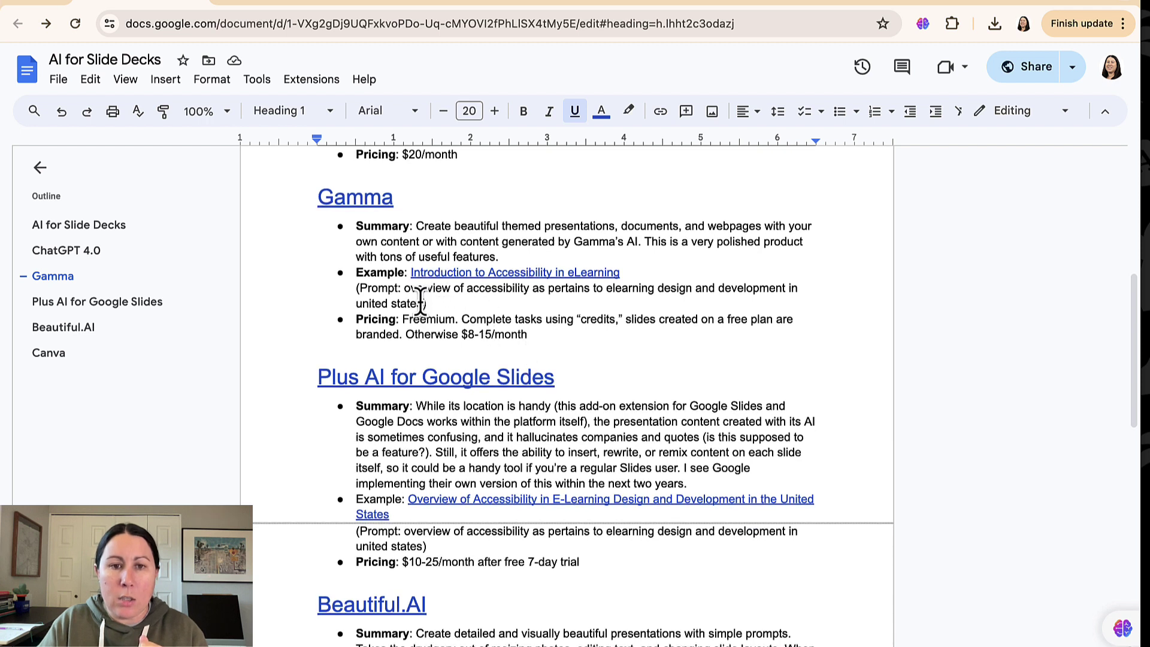
{"action": "triple_click", "coordinate": [380, 287]}
{"action": "left_click_drag", "start_coordinate": [405, 288], "coordinate": [423, 304]}
{"action": "key", "text": "ctrl+c"}
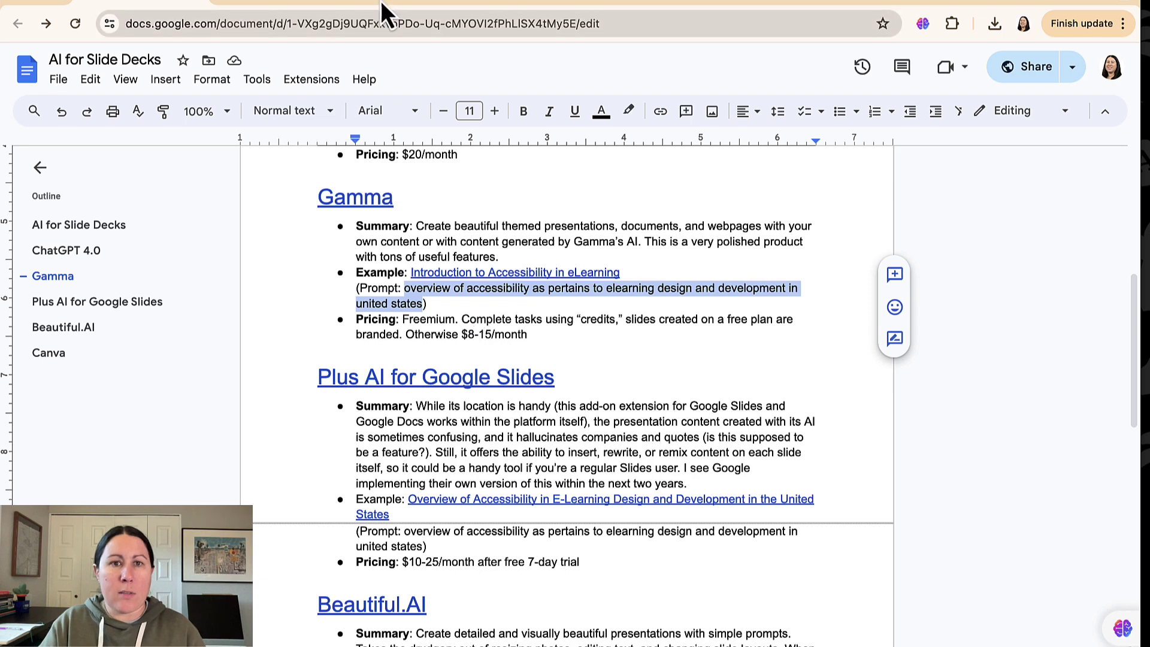
{"action": "left_click", "coordinate": [419, 5]}
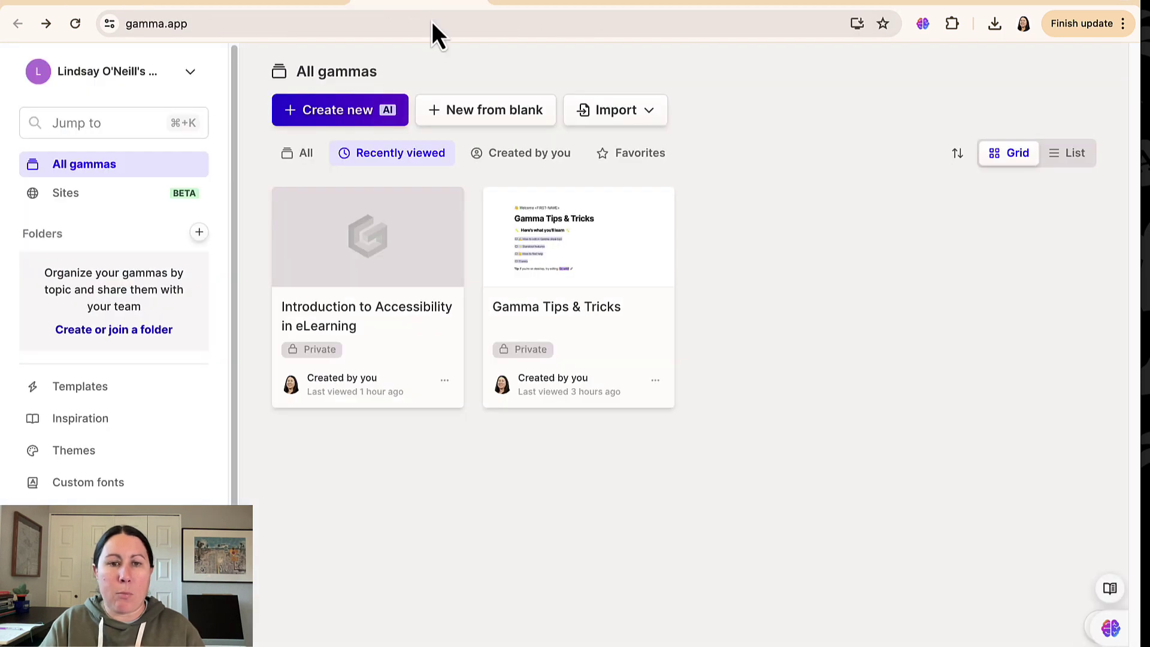
Step: Generate a 4-card outline from the pasted eLearning accessibility prompt using Create new AI's Generate option
{"action": "left_click", "coordinate": [339, 110]}
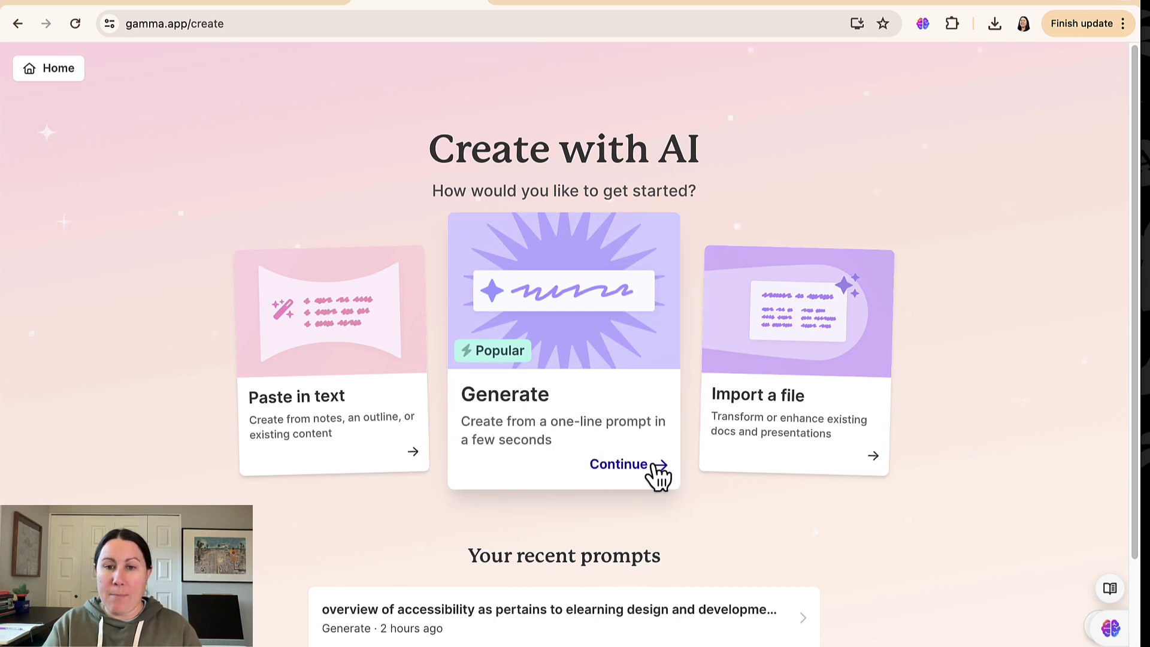
{"action": "left_click", "coordinate": [603, 387]}
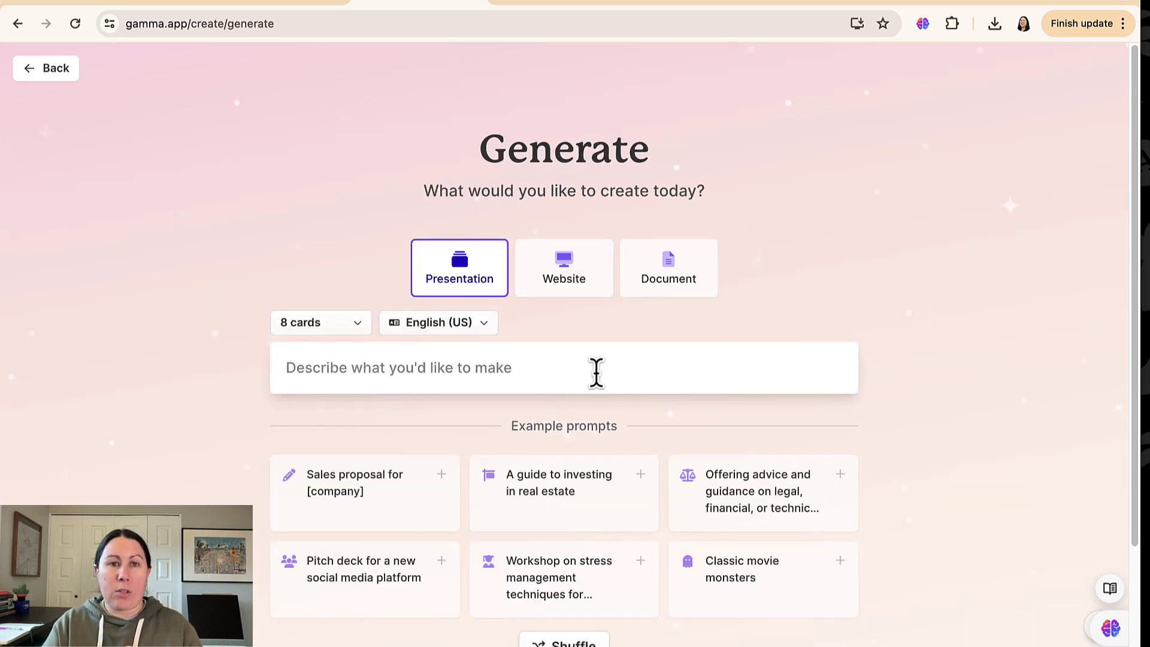
{"action": "left_click", "coordinate": [519, 368]}
{"action": "key", "text": "ctrl+v"}
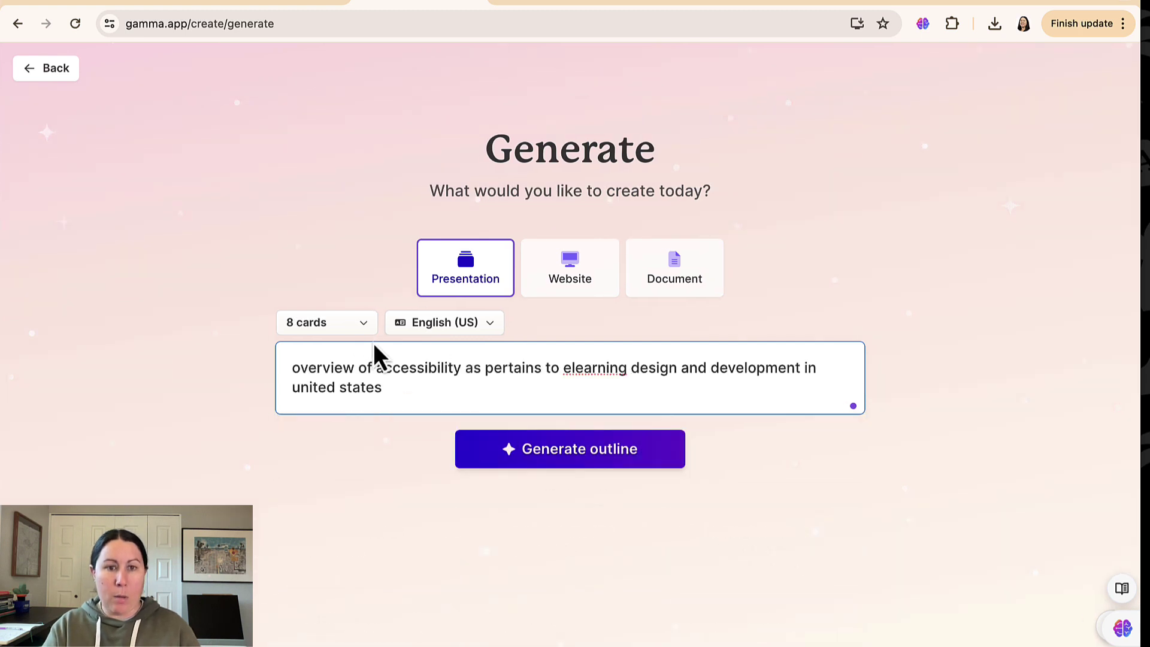
{"action": "left_click", "coordinate": [357, 327]}
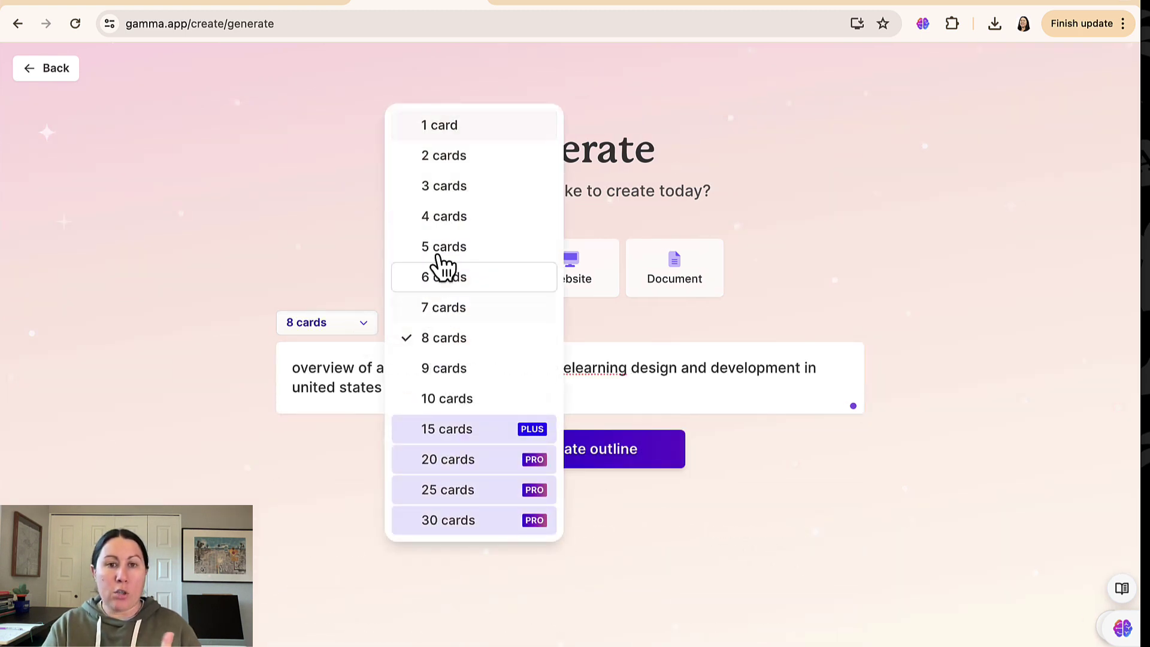
{"action": "left_click", "coordinate": [473, 222]}
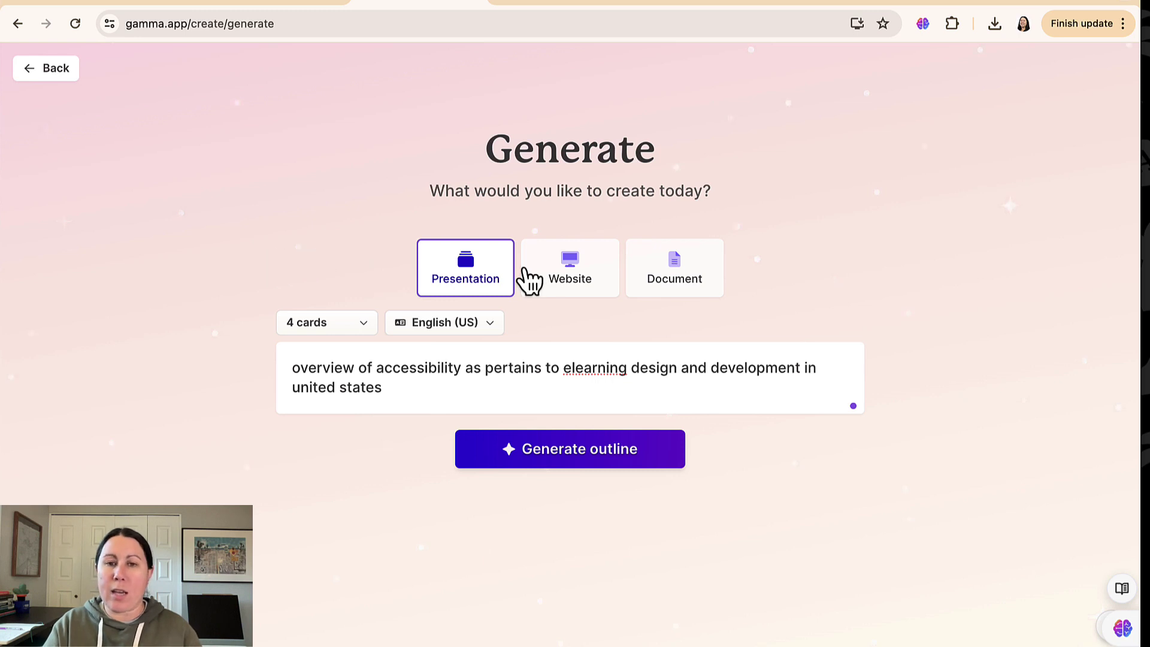
{"action": "left_click", "coordinate": [578, 466]}
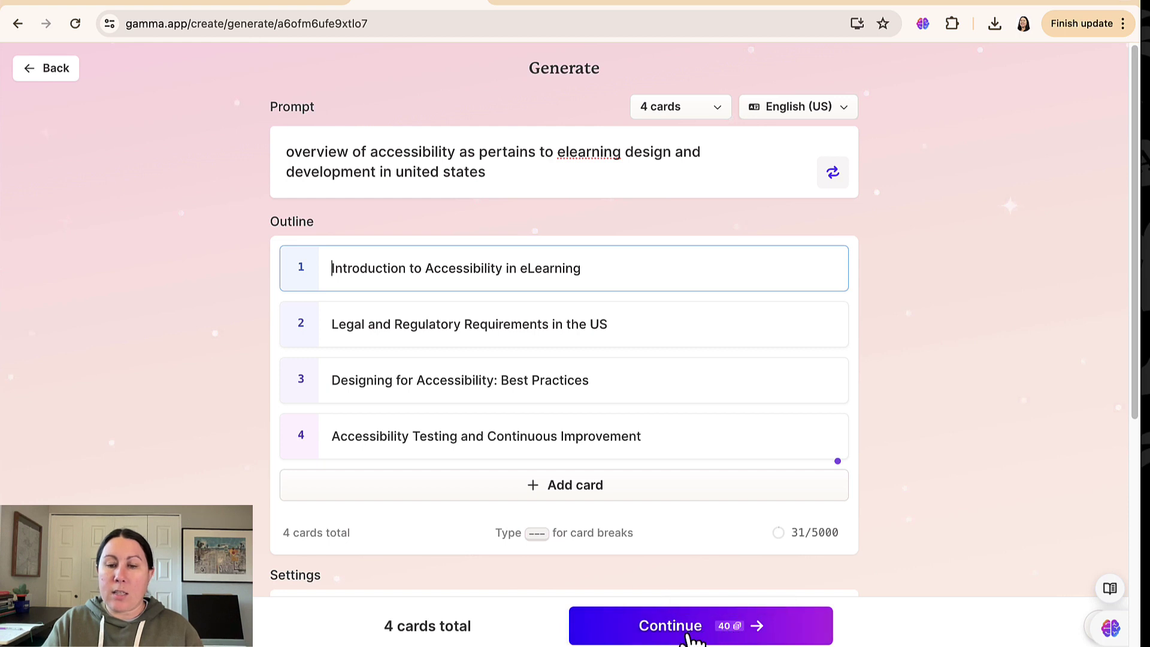
Step: Accept the four-card outline and continue to the Pick a theme page
{"action": "mouse_move", "coordinate": [734, 640]}
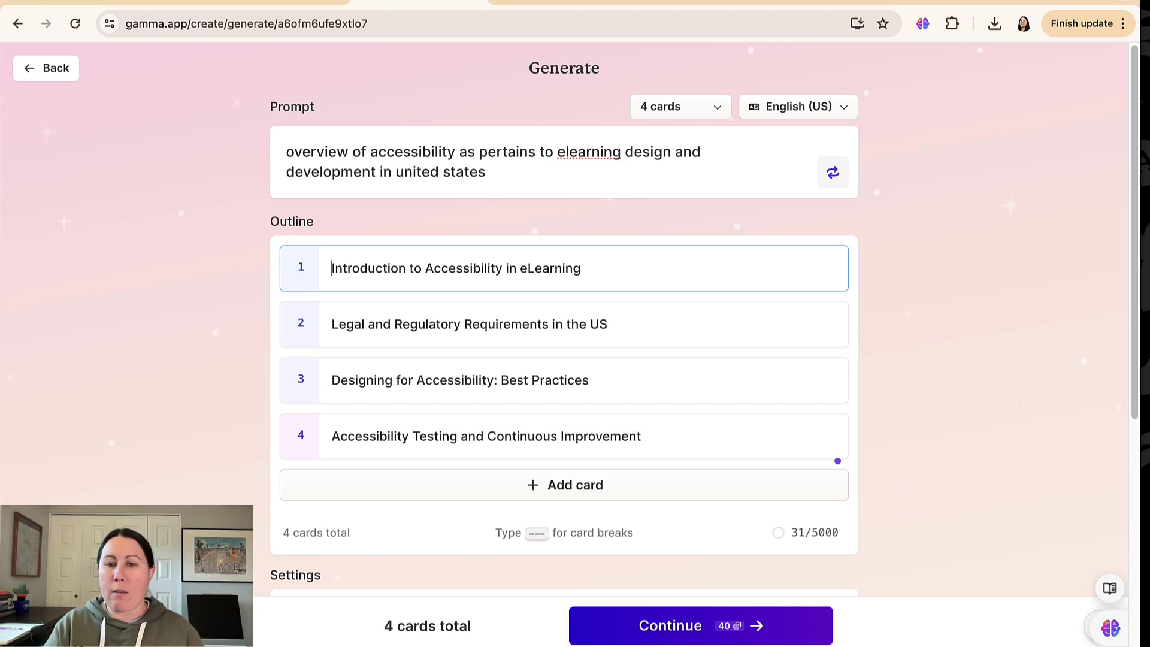
{"action": "left_click", "coordinate": [735, 627]}
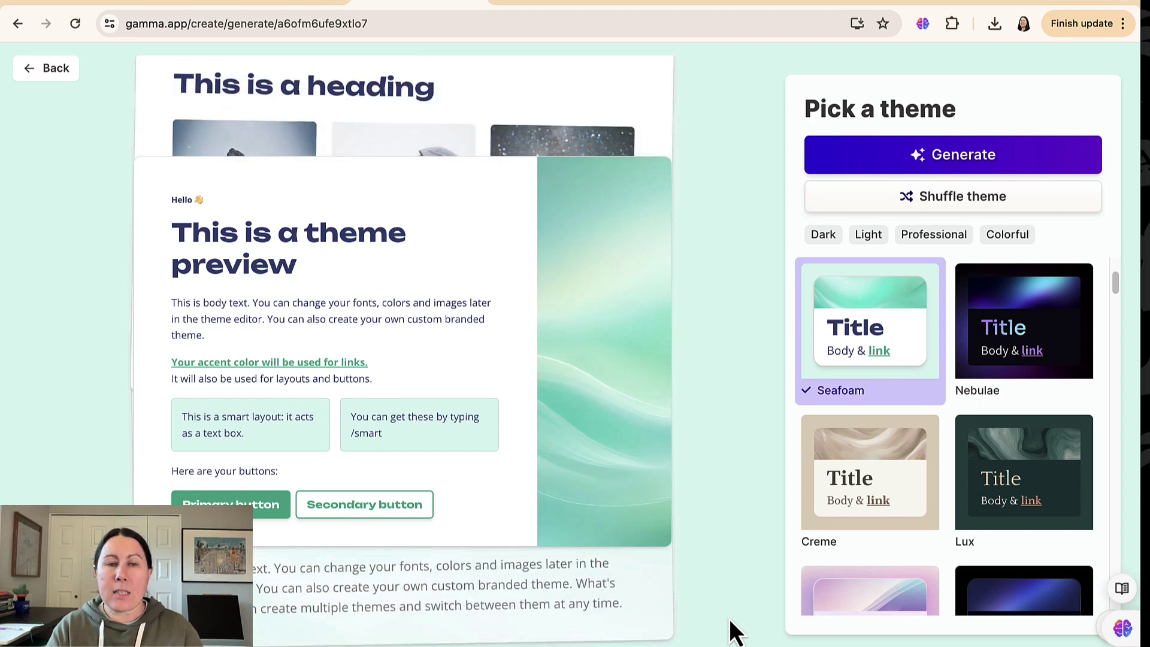
Step: Apply the dark Onyx theme and generate the 'Introduction to Accessibility in eLearning' deck
{"action": "scroll", "coordinate": [1006, 371], "scroll_direction": "down", "scroll_amount": 5}
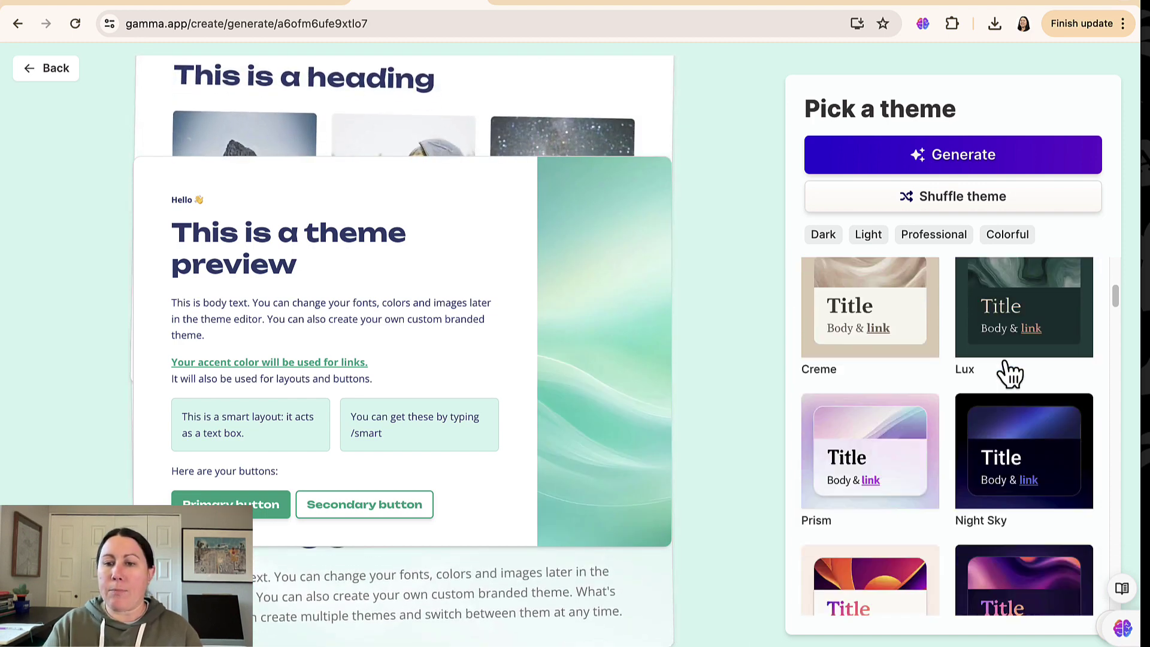
{"action": "scroll", "coordinate": [1011, 372], "scroll_direction": "down", "scroll_amount": 3}
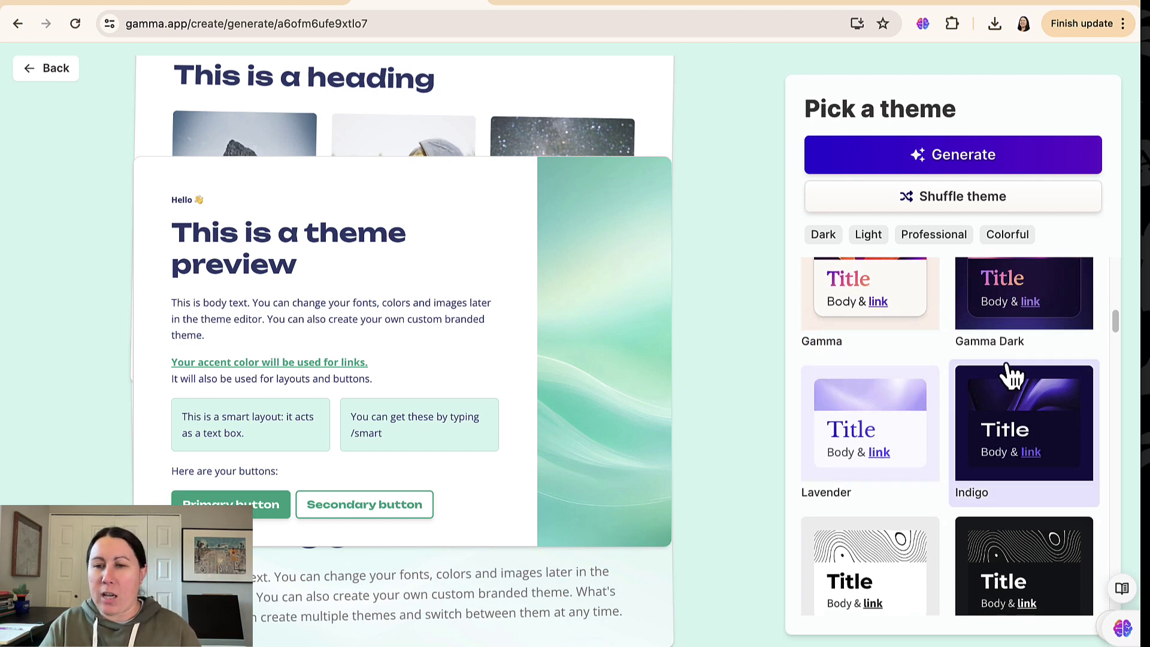
{"action": "scroll", "coordinate": [997, 470], "scroll_direction": "down", "scroll_amount": 5}
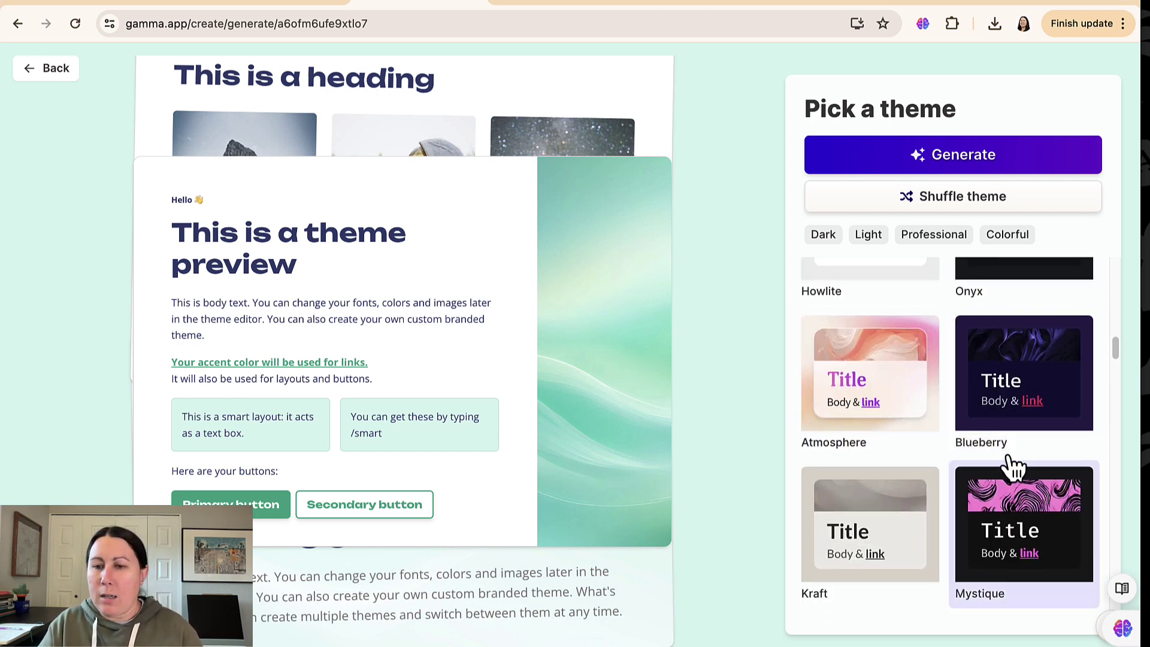
{"action": "scroll", "coordinate": [1032, 341], "scroll_direction": "up", "scroll_amount": 1}
{"action": "left_click", "coordinate": [1038, 358]}
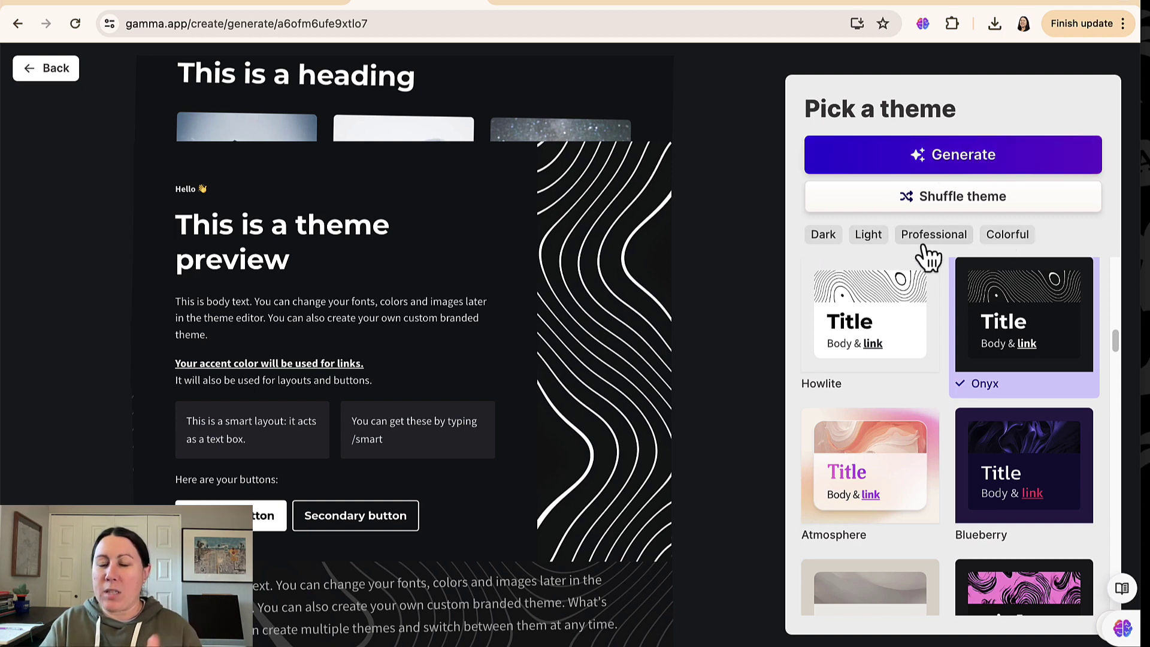
{"action": "left_click", "coordinate": [962, 157]}
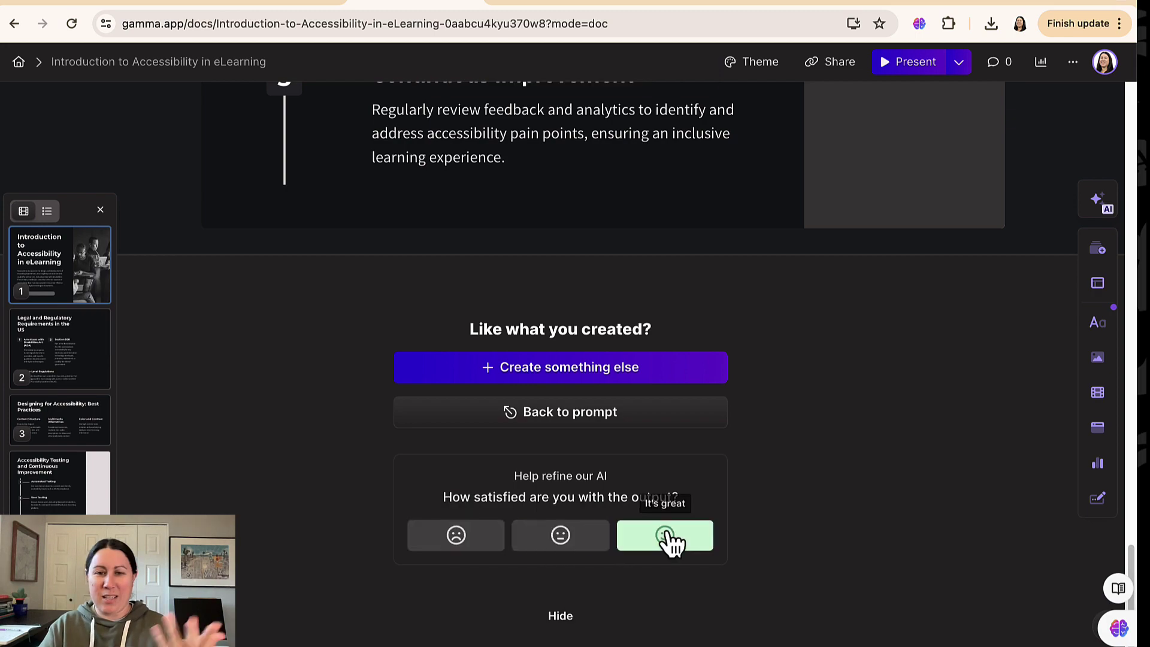
{"action": "scroll", "coordinate": [1039, 383], "scroll_direction": "up", "scroll_amount": 20}
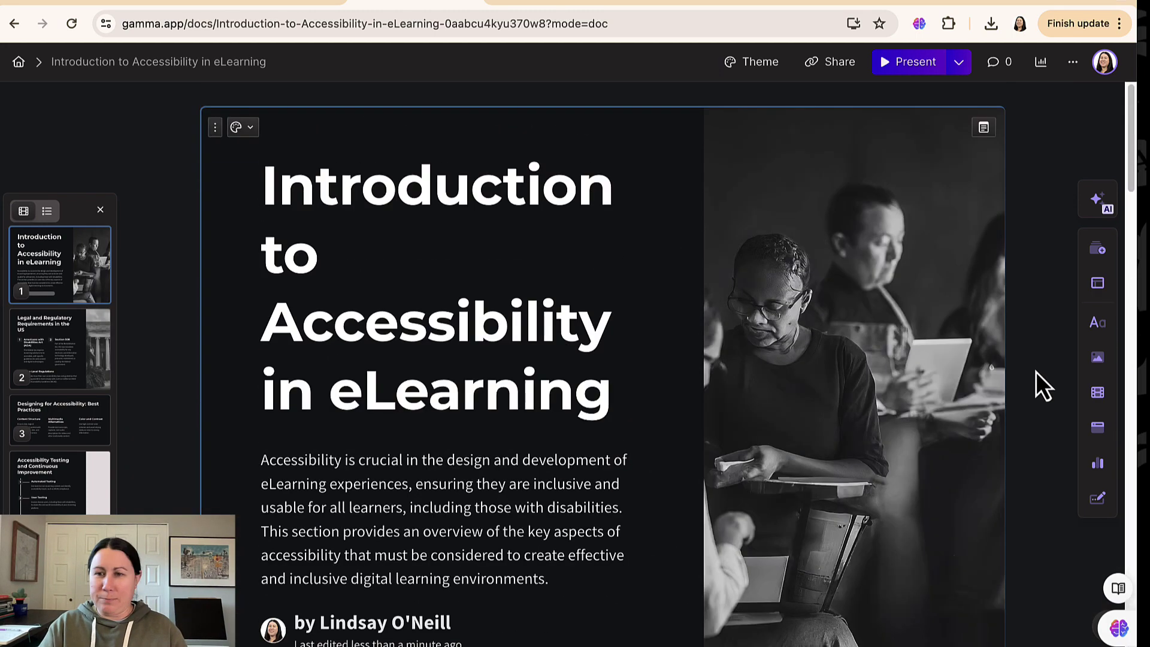
{"action": "scroll", "coordinate": [1027, 373], "scroll_direction": "down", "scroll_amount": 1}
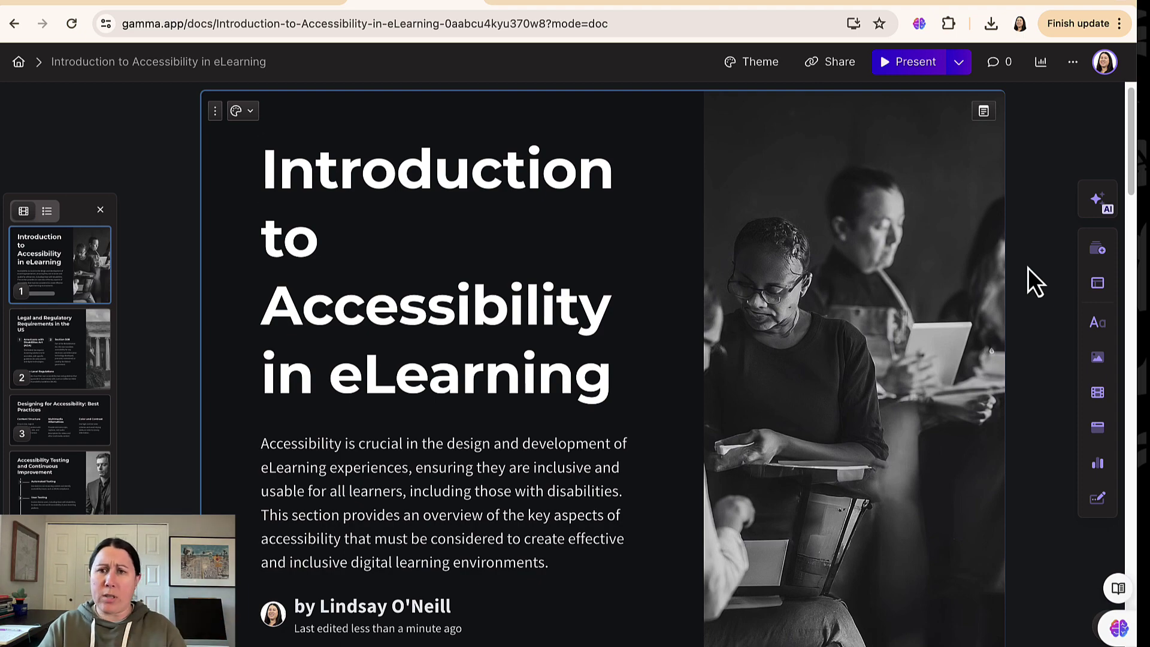
{"action": "left_click", "coordinate": [927, 60]}
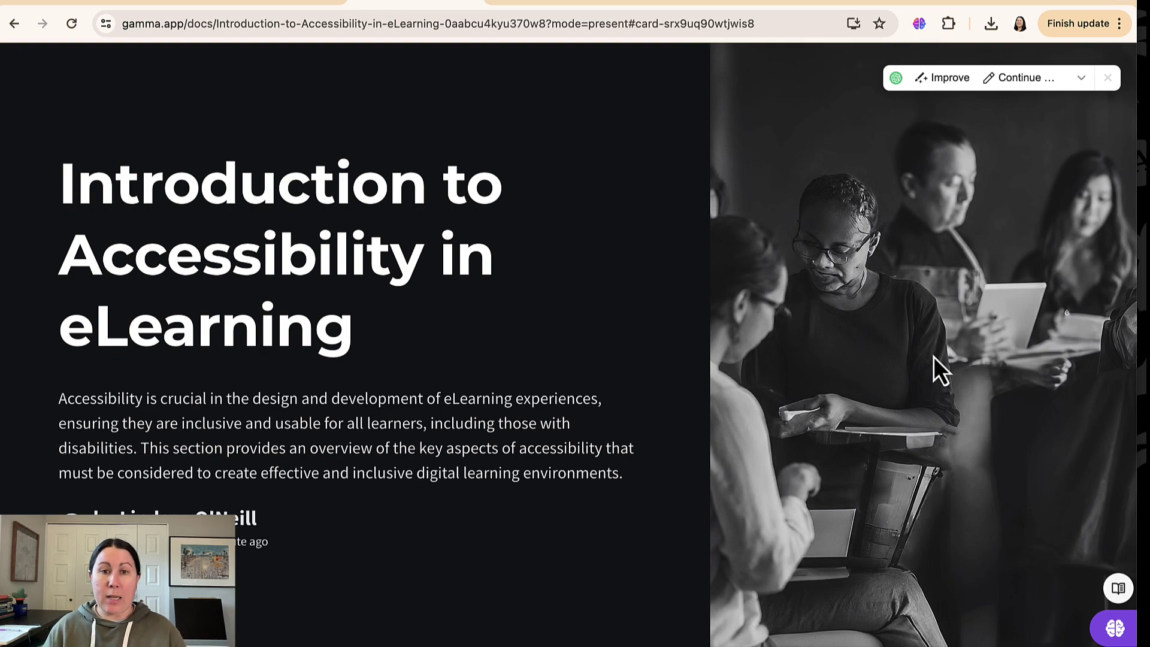
{"action": "key", "text": "Right"}
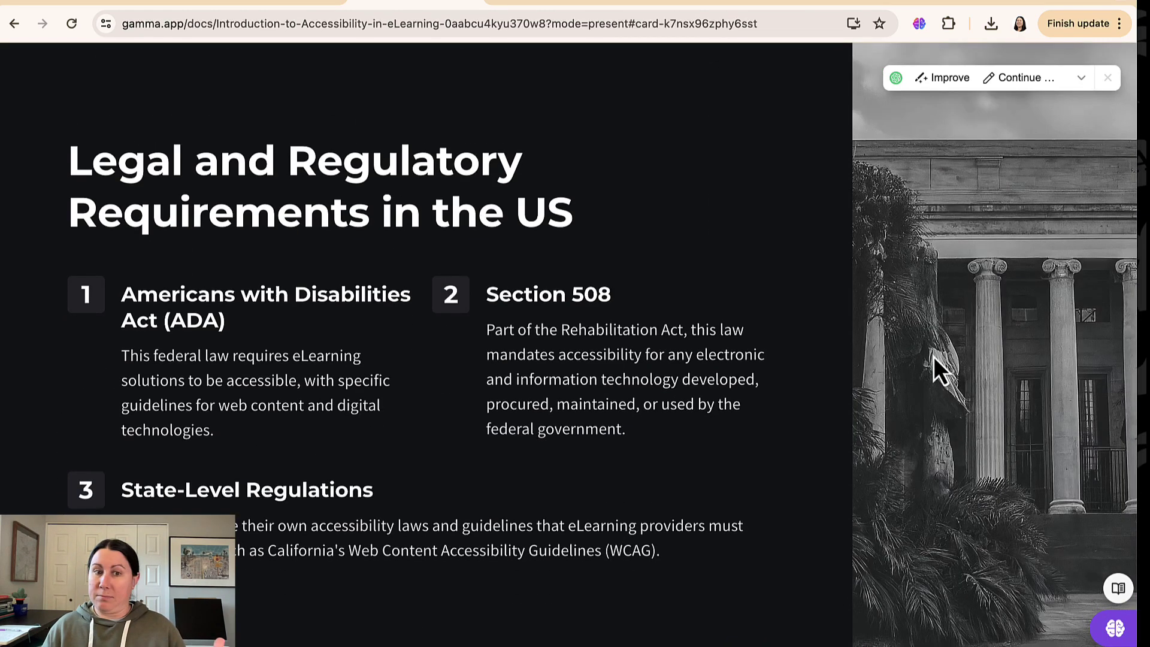
{"action": "key", "text": "Right"}
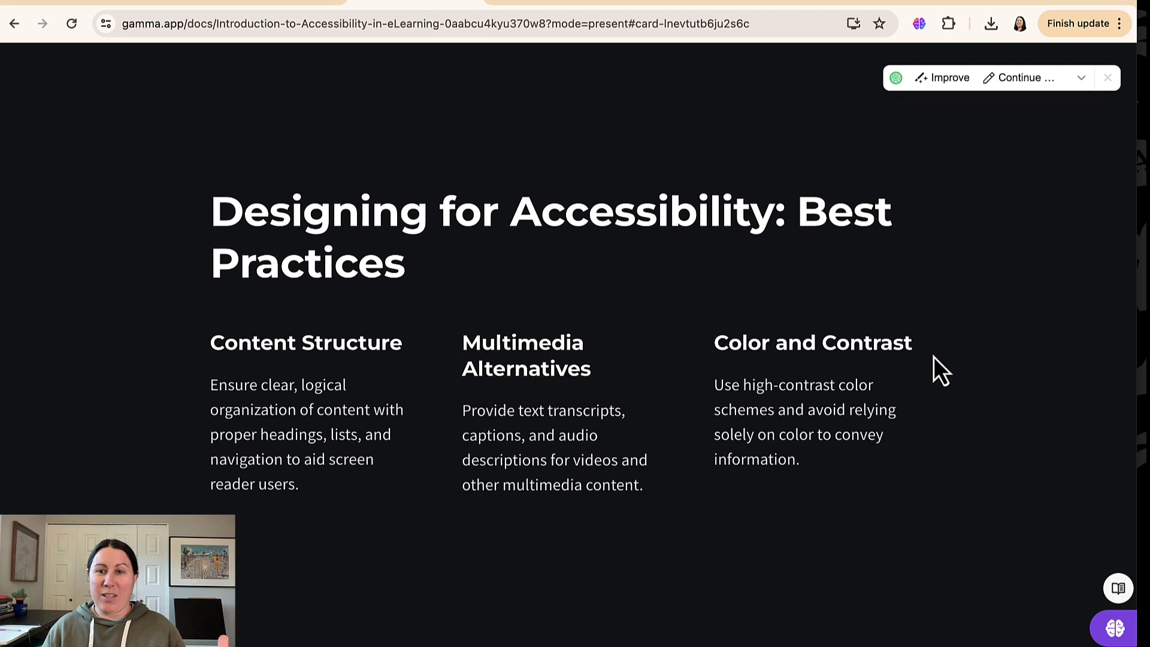
{"action": "key", "text": "Right"}
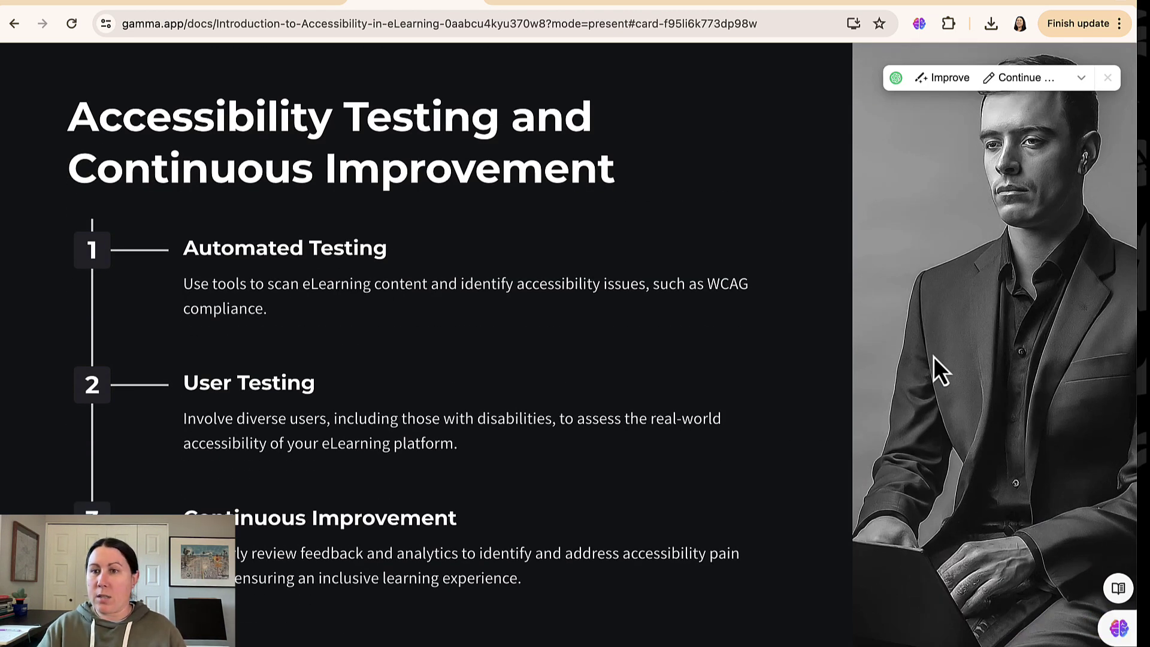
{"action": "key", "text": "Left"}
{"action": "key", "text": "Left"}
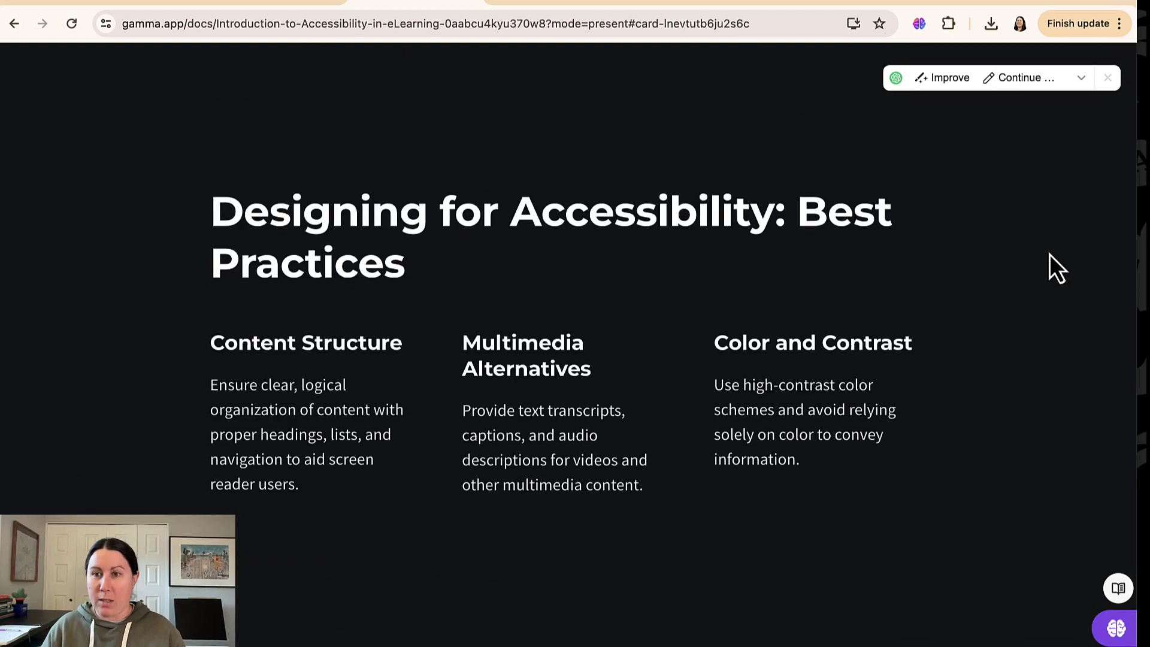
{"action": "key", "text": "Left"}
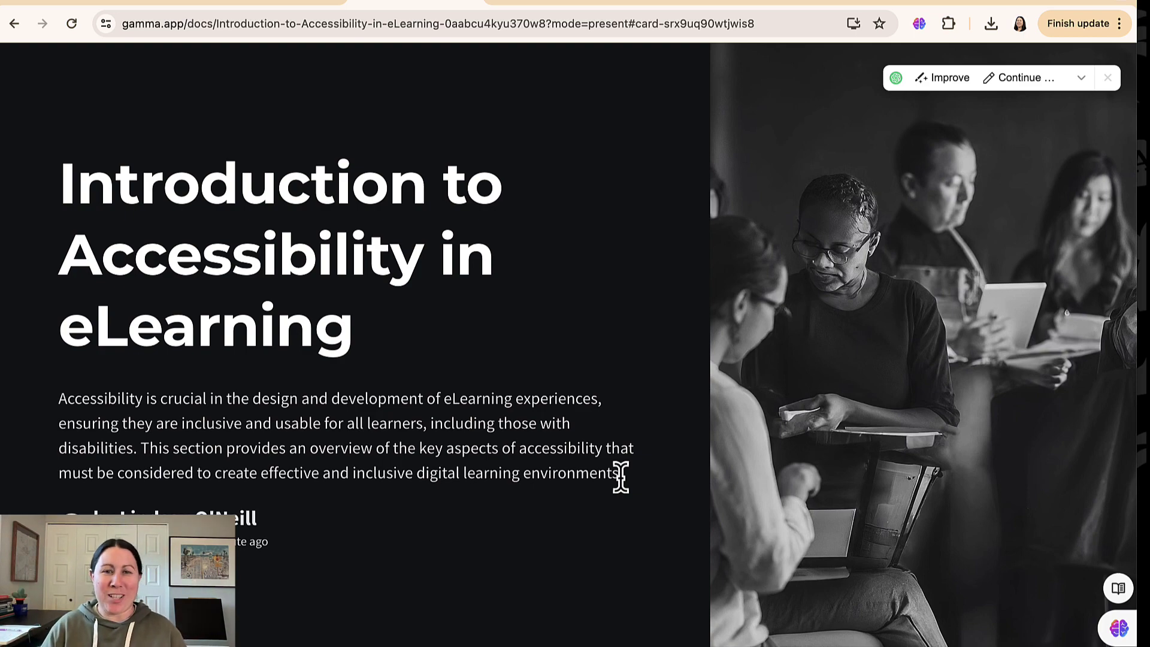
{"action": "key", "text": "Escape"}
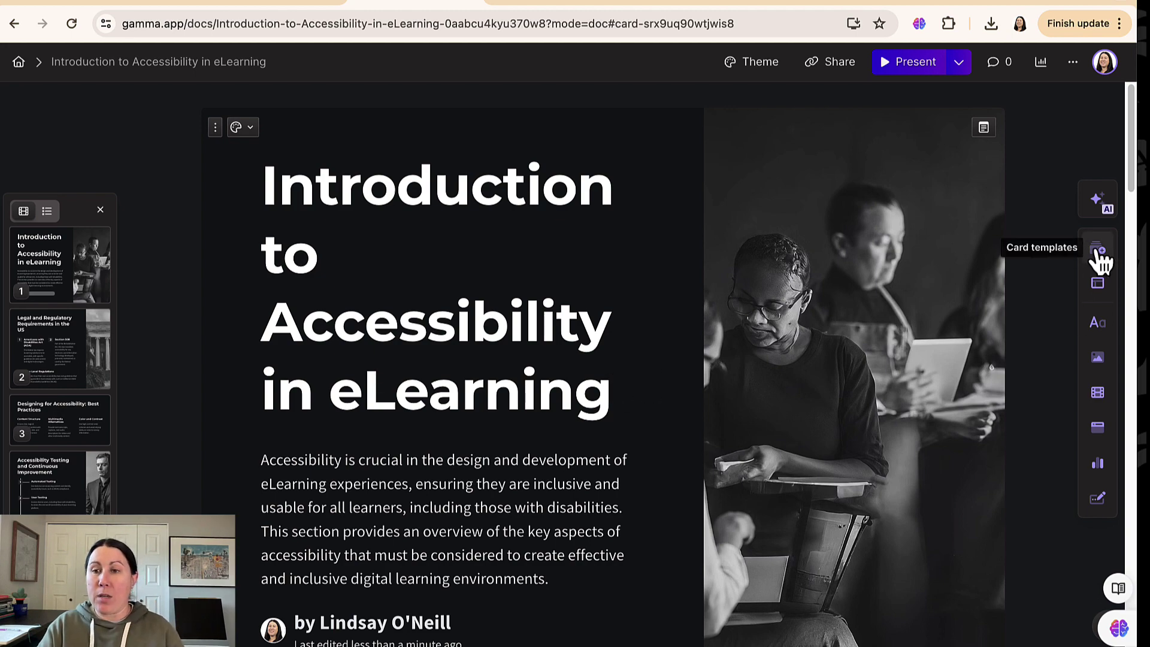
Step: Browse the Legal and Designing for Accessibility cards, then close the AI design partner panel
{"action": "left_click", "coordinate": [1098, 201]}
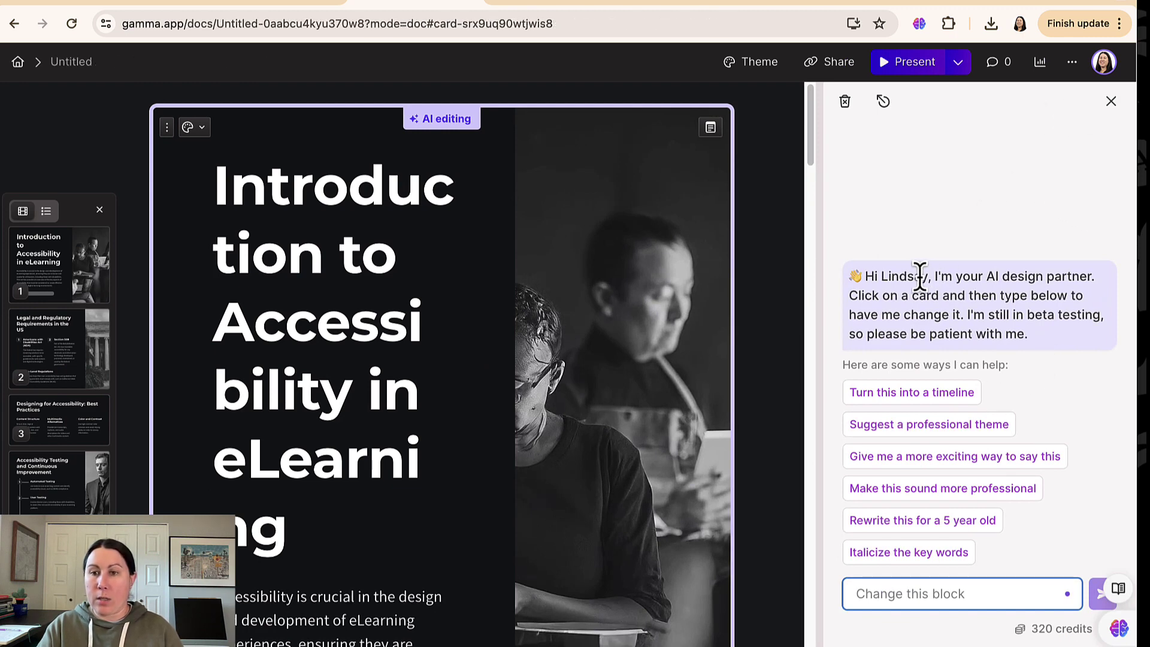
{"action": "left_click", "coordinate": [44, 358]}
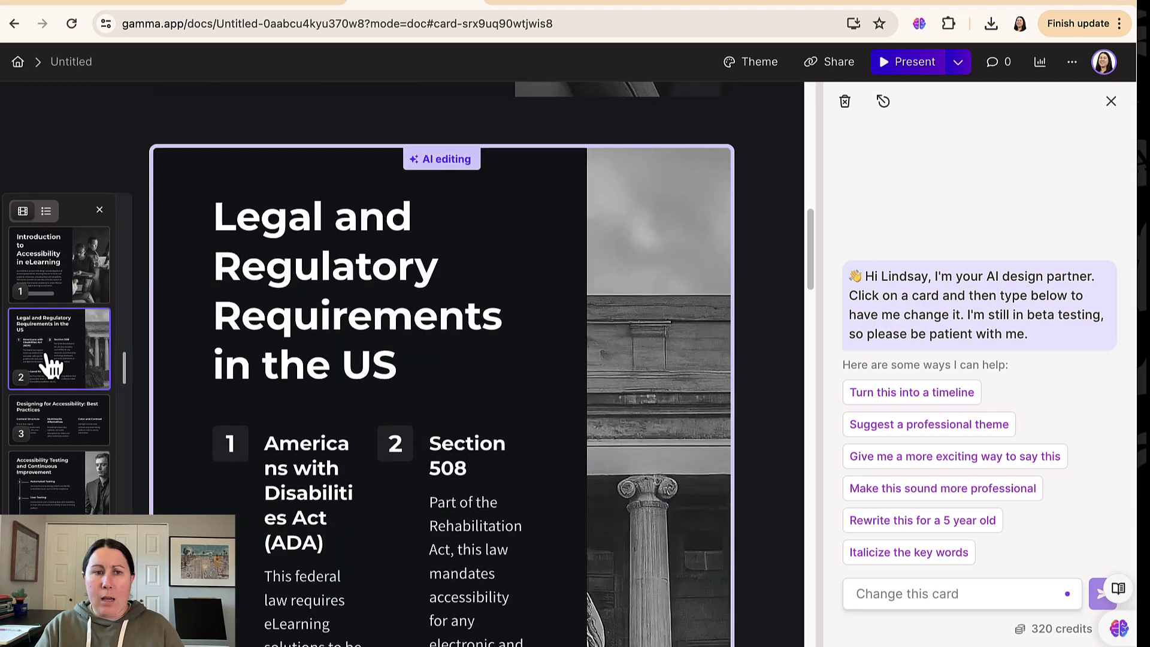
{"action": "left_click", "coordinate": [88, 440]}
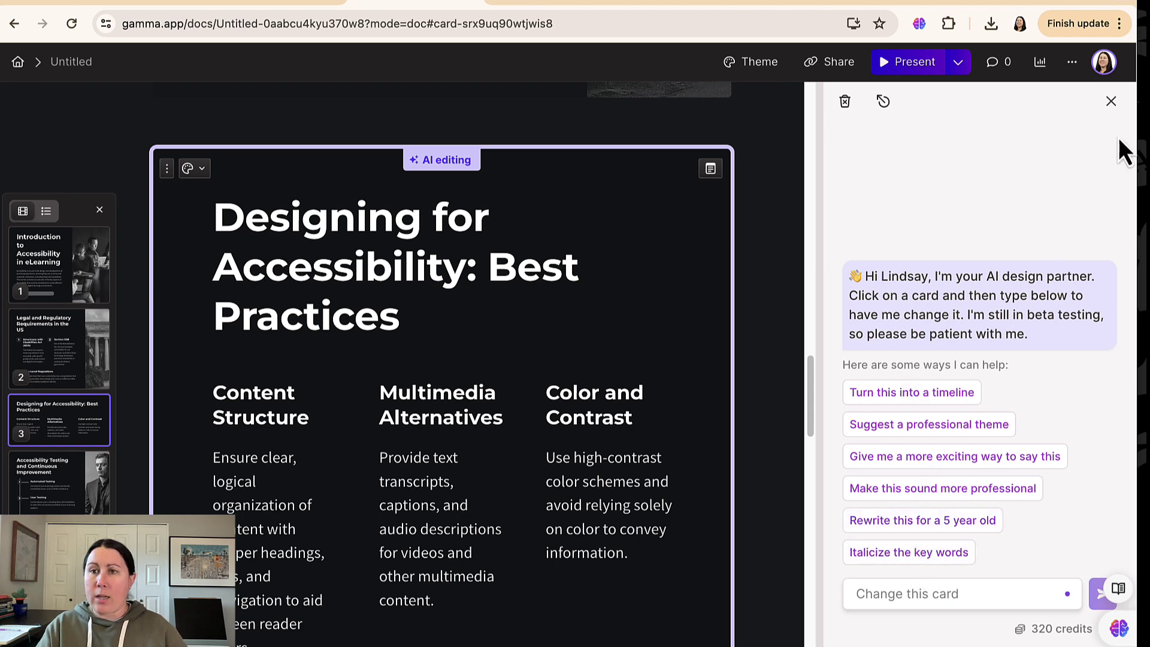
{"action": "left_click", "coordinate": [1111, 102]}
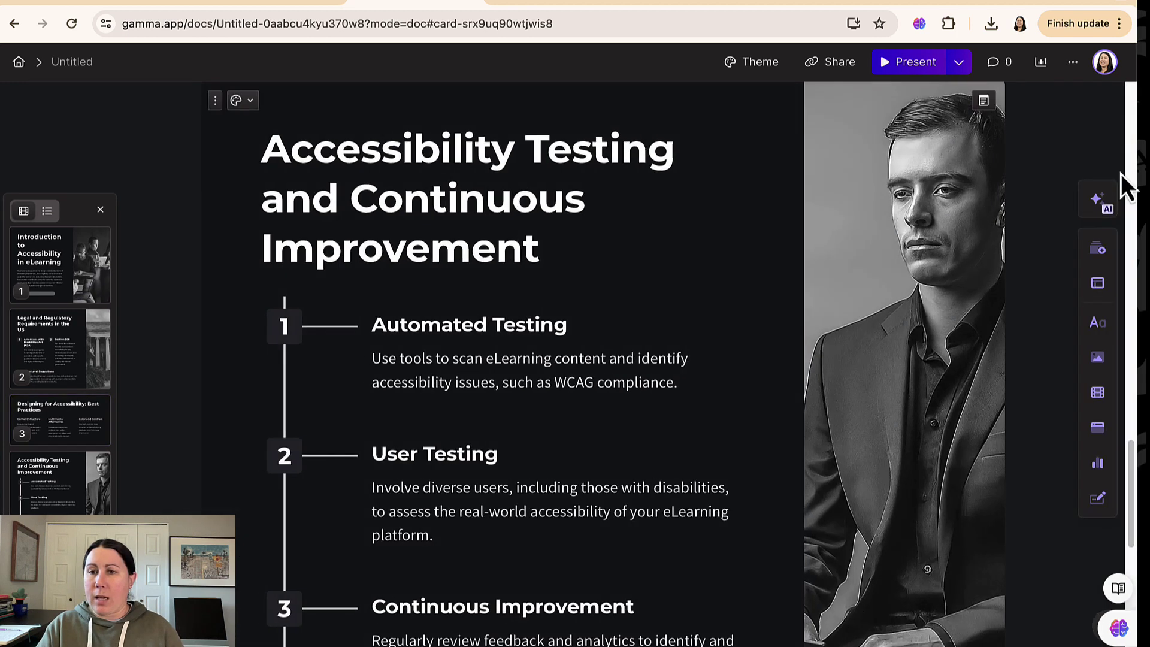
Step: Preview the Smart layouts, Basic blocks, Images and Videos & media insert options
{"action": "left_click", "coordinate": [1098, 284]}
{"action": "scroll", "coordinate": [944, 300], "scroll_direction": "down", "scroll_amount": 1}
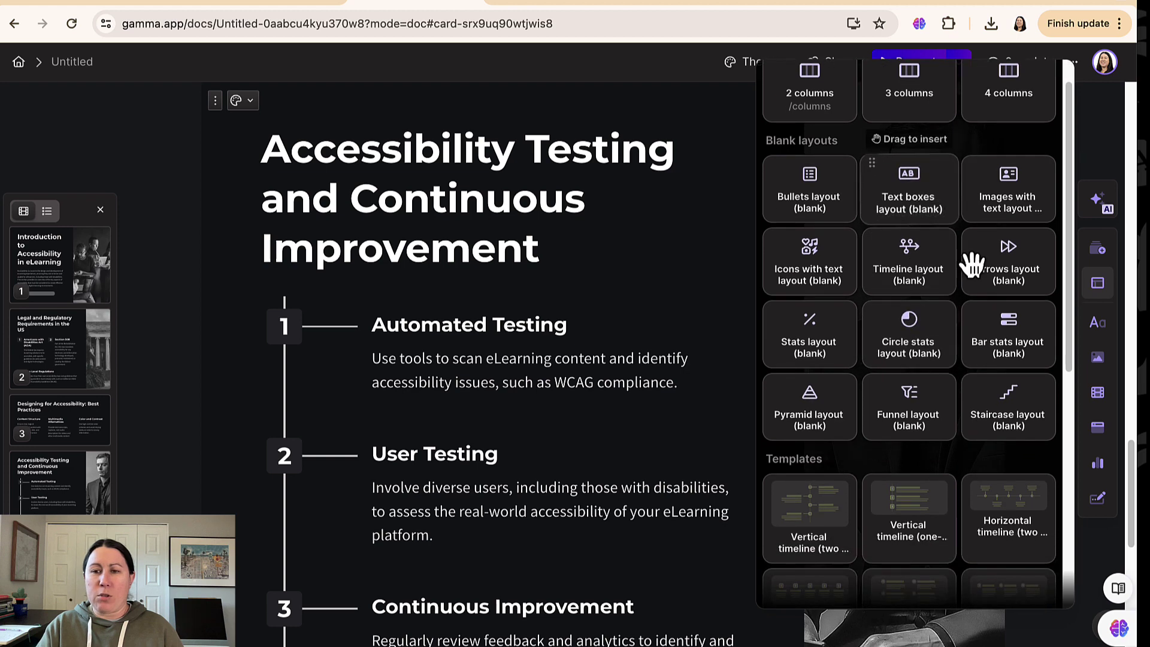
{"action": "left_click", "coordinate": [1100, 330]}
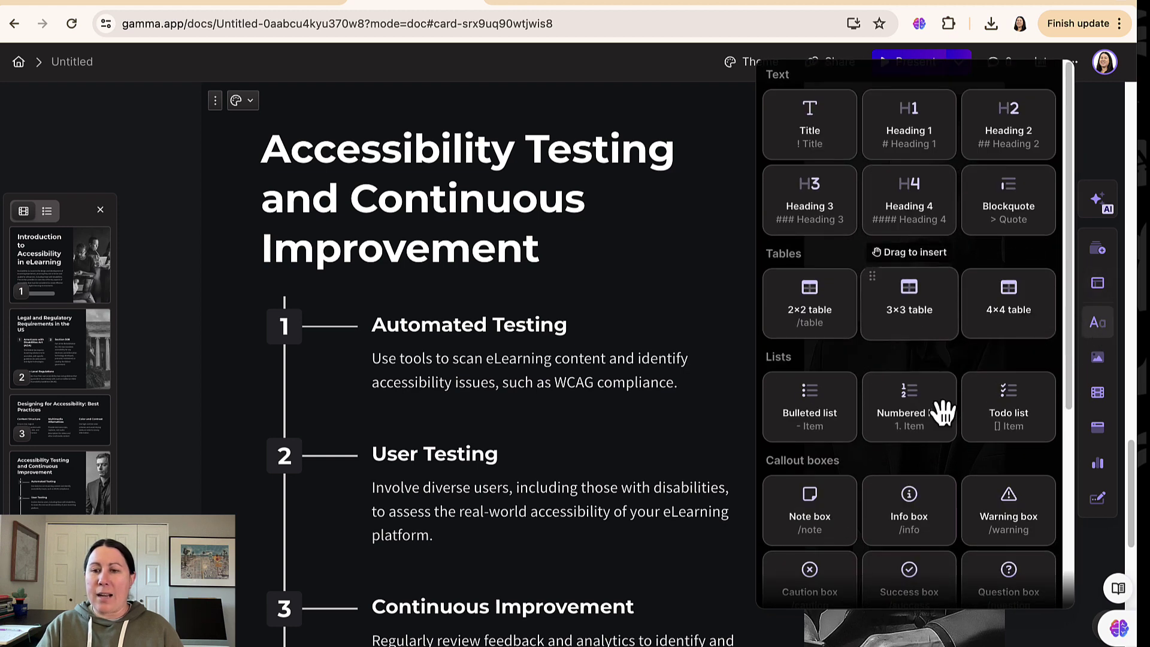
{"action": "left_click", "coordinate": [1099, 368]}
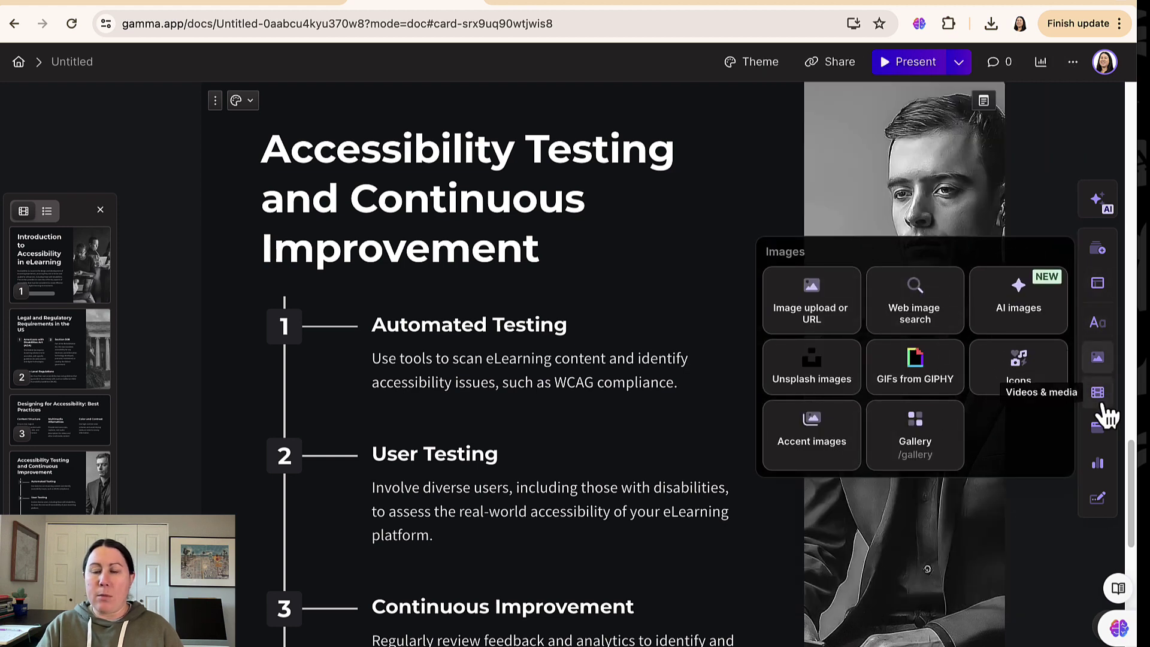
{"action": "left_click", "coordinate": [1104, 404]}
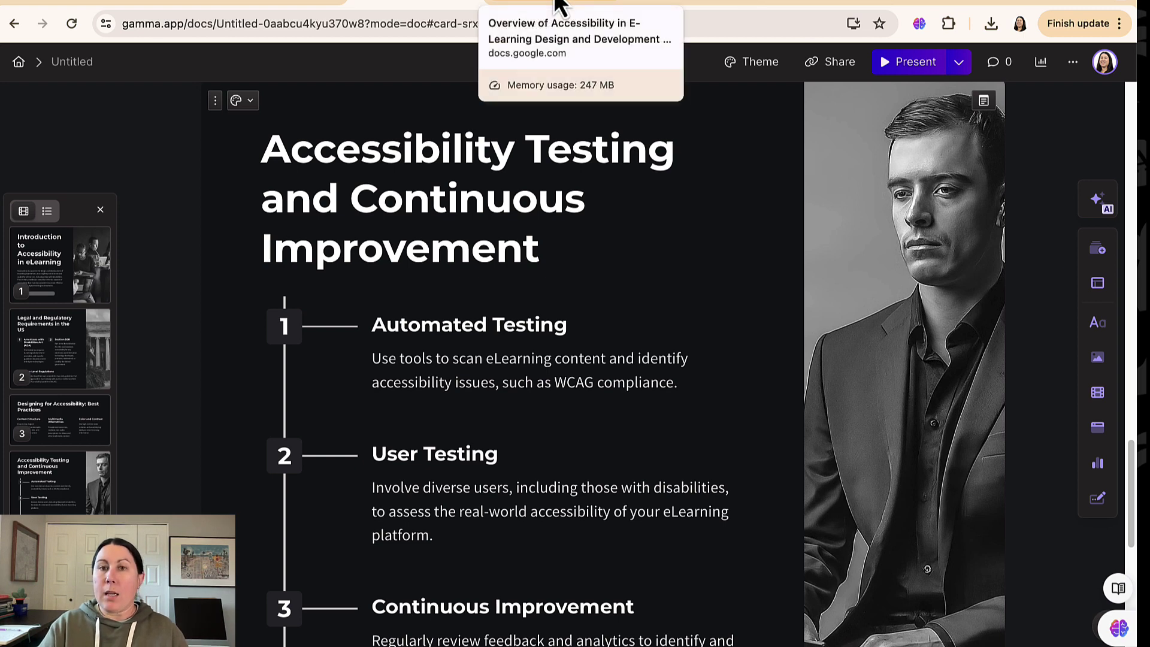
Step: Switch to the accessibility overview deck in Google Slides and look over its Agenda slide
{"action": "left_click", "coordinate": [559, 6]}
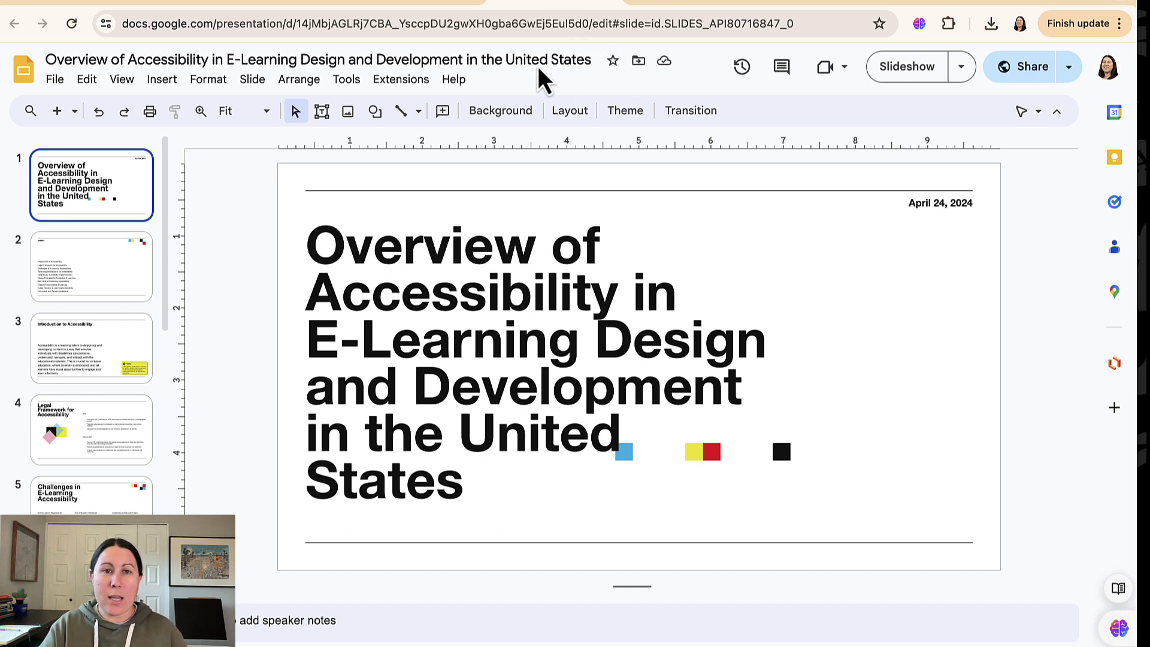
{"action": "left_click", "coordinate": [419, 83]}
{"action": "mouse_move", "coordinate": [507, 218]}
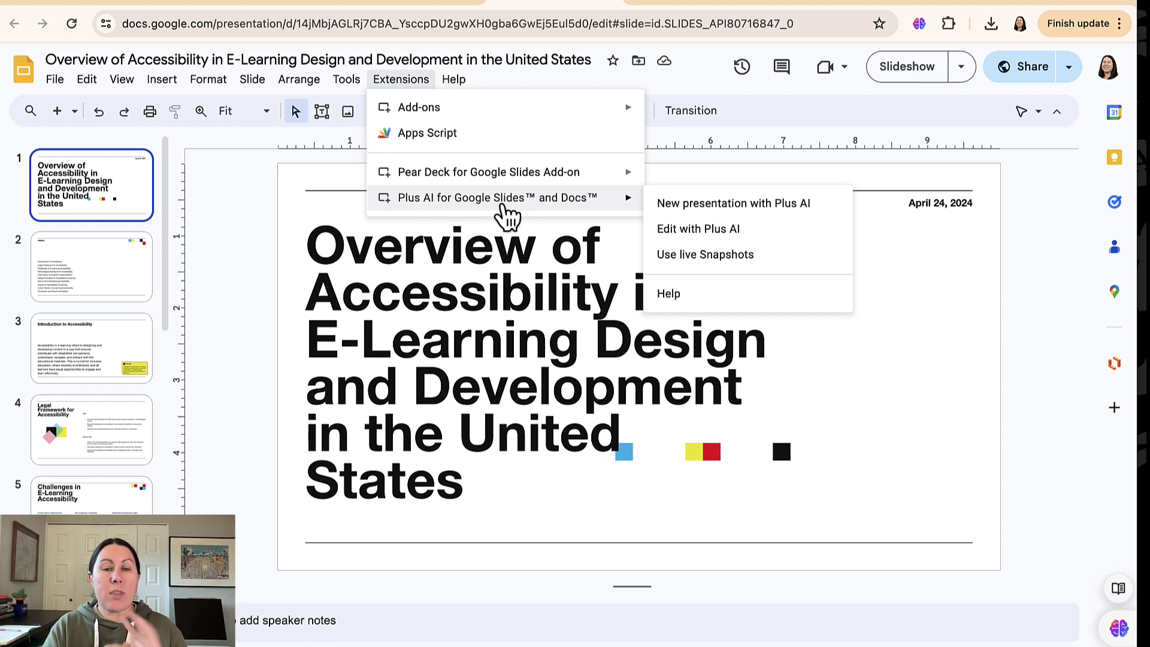
{"action": "left_click", "coordinate": [237, 221]}
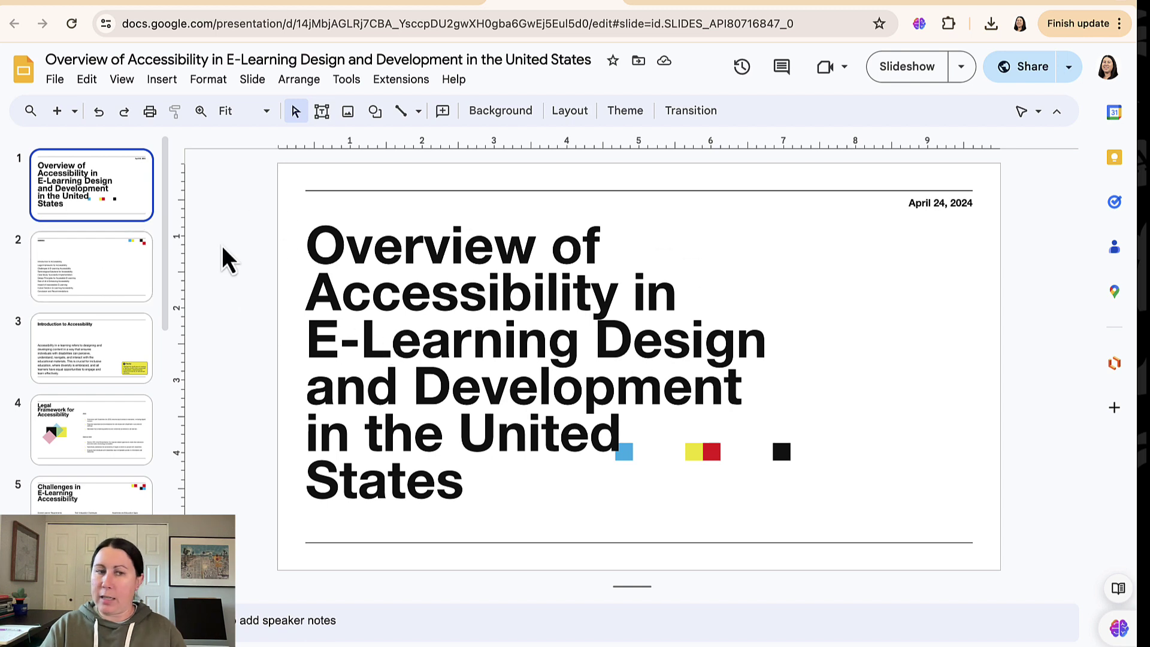
{"action": "left_click", "coordinate": [62, 273]}
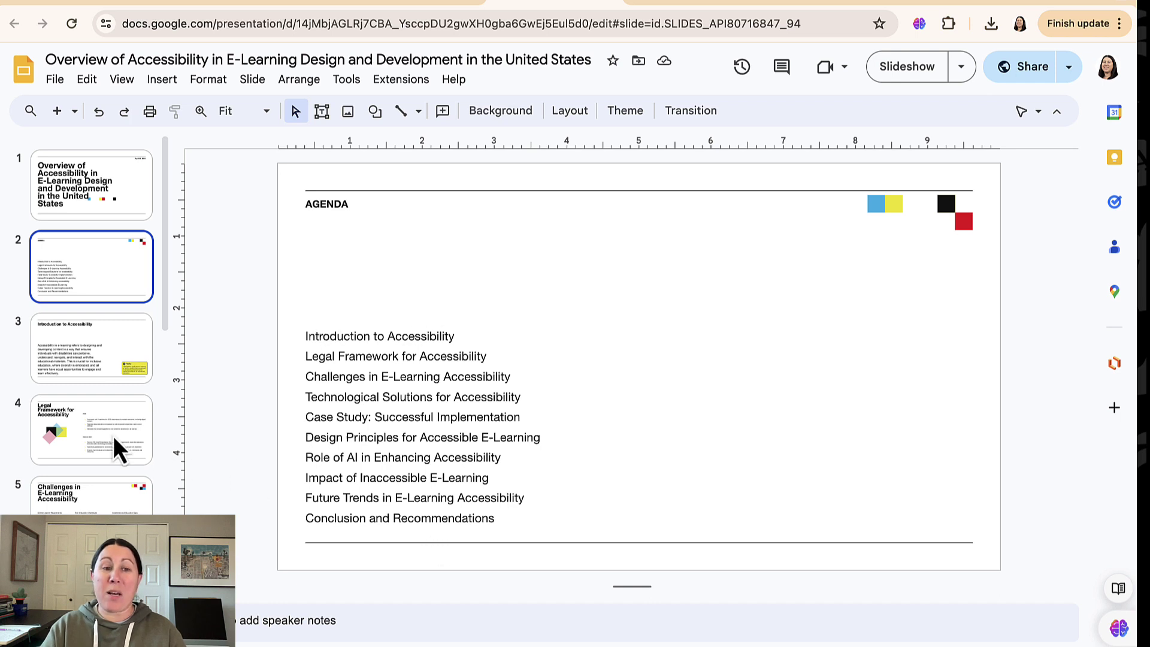
{"action": "scroll", "coordinate": [116, 449], "scroll_direction": "down", "scroll_amount": 10}
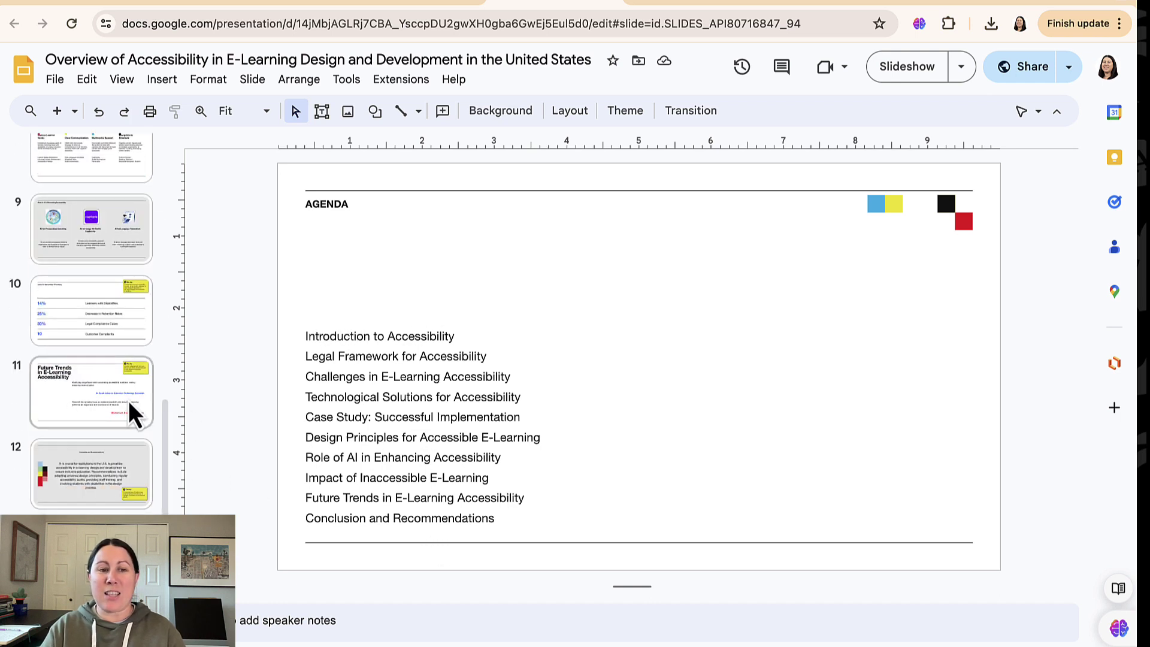
{"action": "scroll", "coordinate": [123, 410], "scroll_direction": "up", "scroll_amount": 10}
Step: Launch Extensions > Plus AI for Google Slides and Docs > New presentation with Plus AI
{"action": "left_click", "coordinate": [404, 81]}
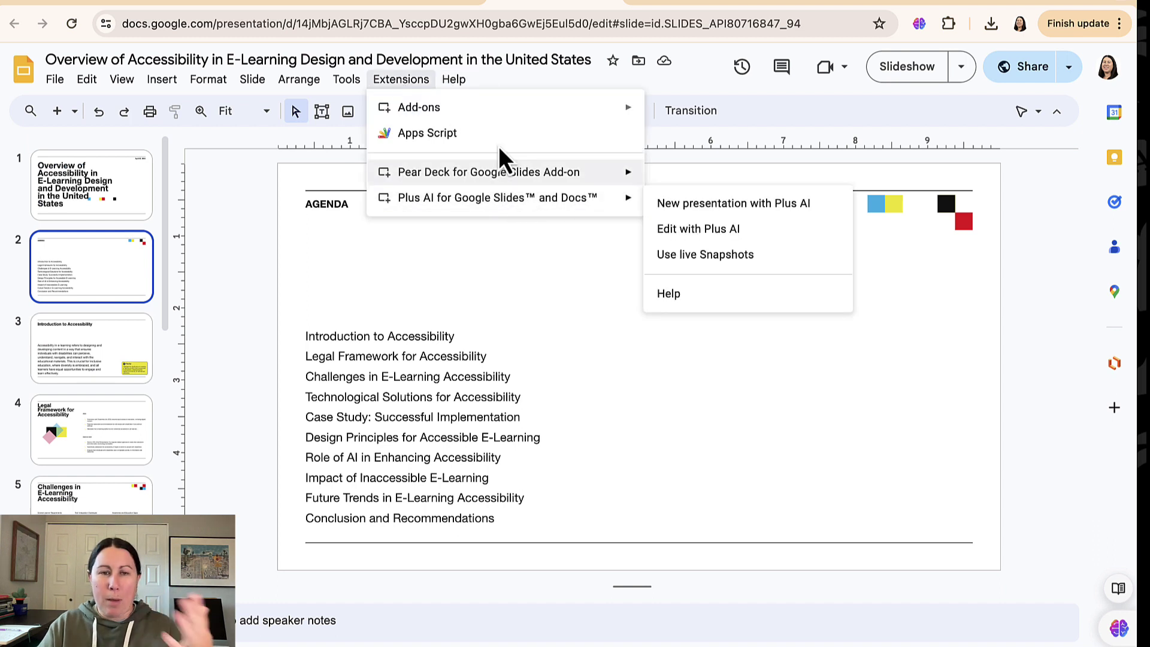
{"action": "mouse_move", "coordinate": [442, 205]}
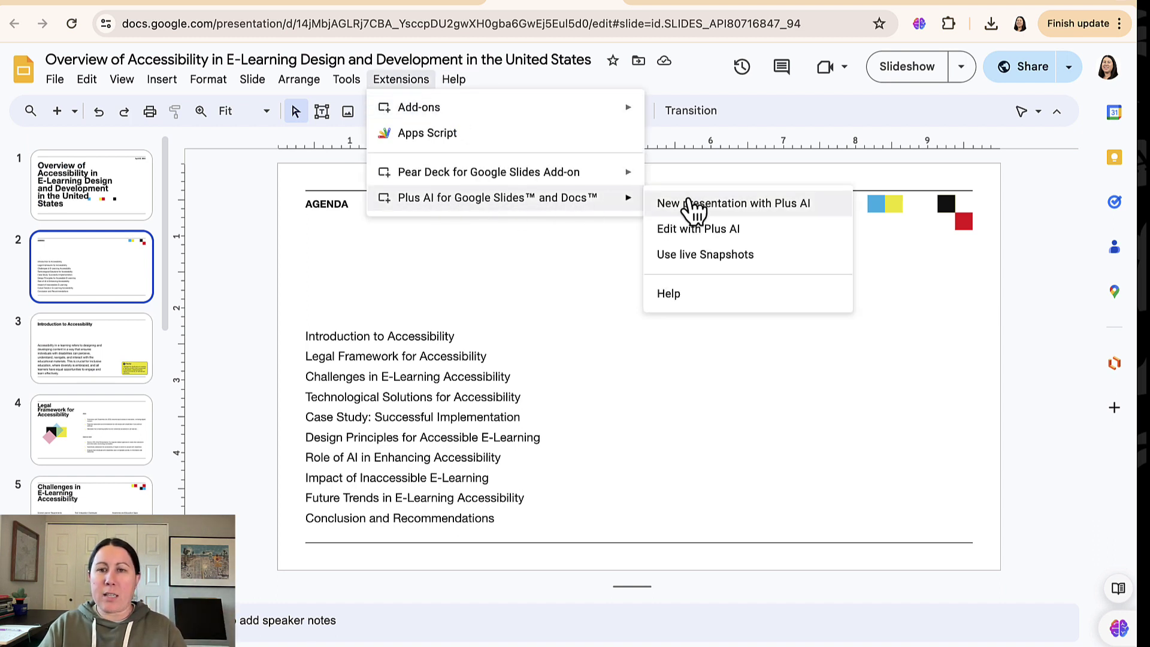
{"action": "left_click", "coordinate": [695, 205]}
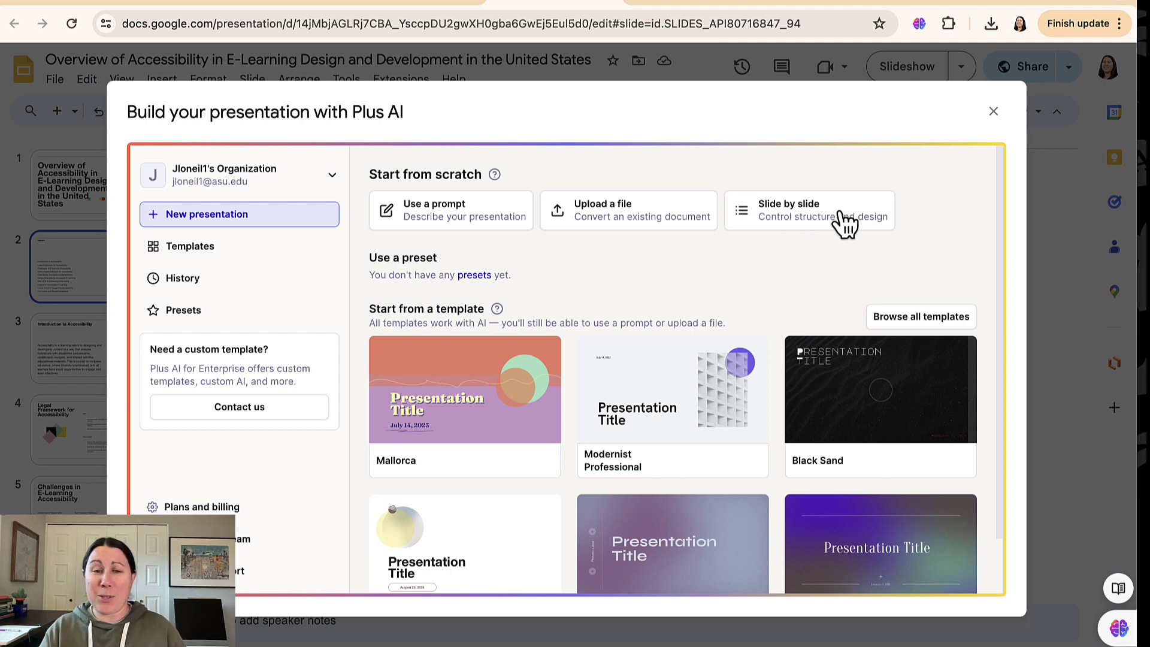
Step: Paste the accessibility description as a prompt, choose Training, and generate a 10-slide outline
{"action": "left_click", "coordinate": [459, 226]}
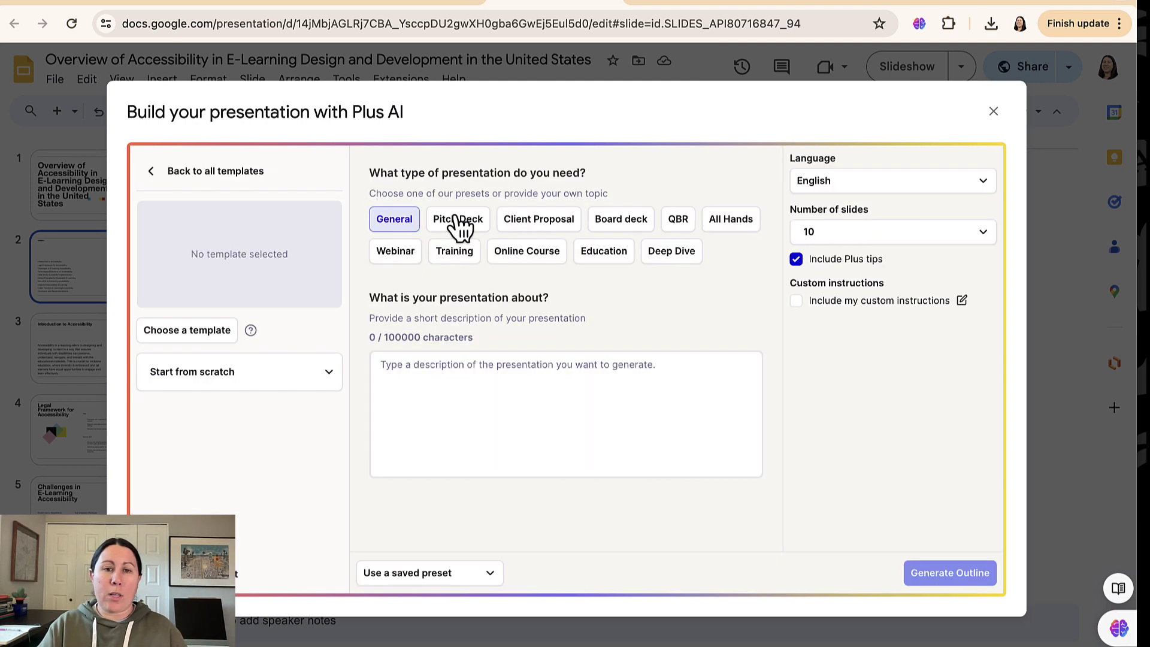
{"action": "left_click", "coordinate": [481, 371]}
{"action": "type", "text": "overview of accessibility as pertains to elearning design and development in united states"}
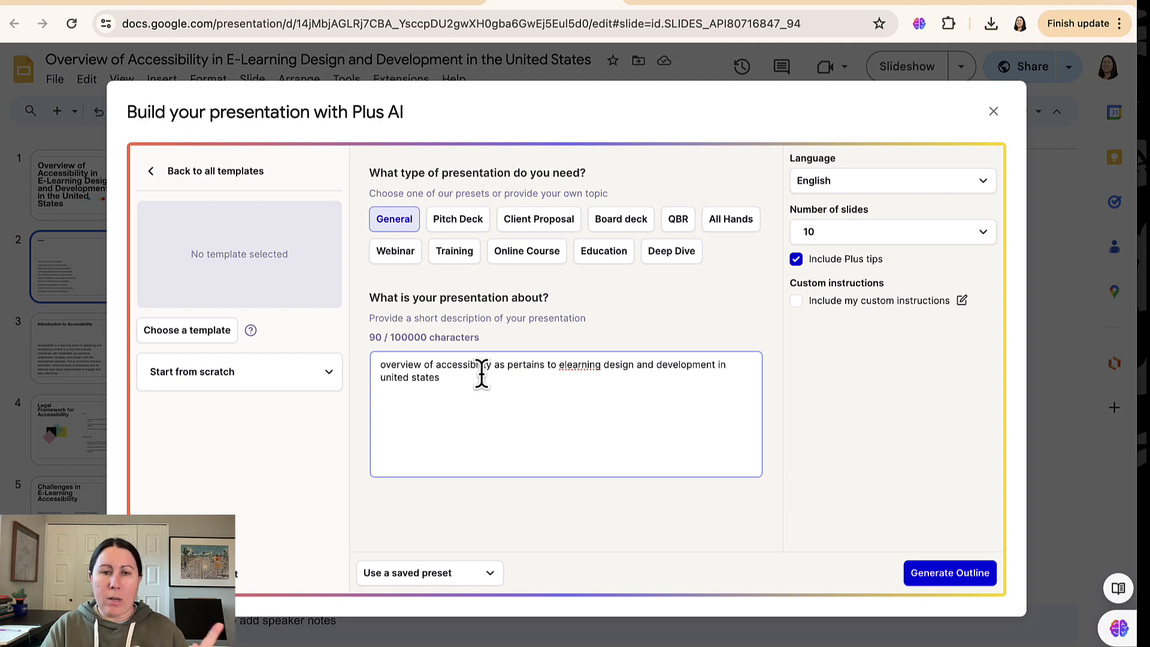
{"action": "left_click", "coordinate": [462, 257]}
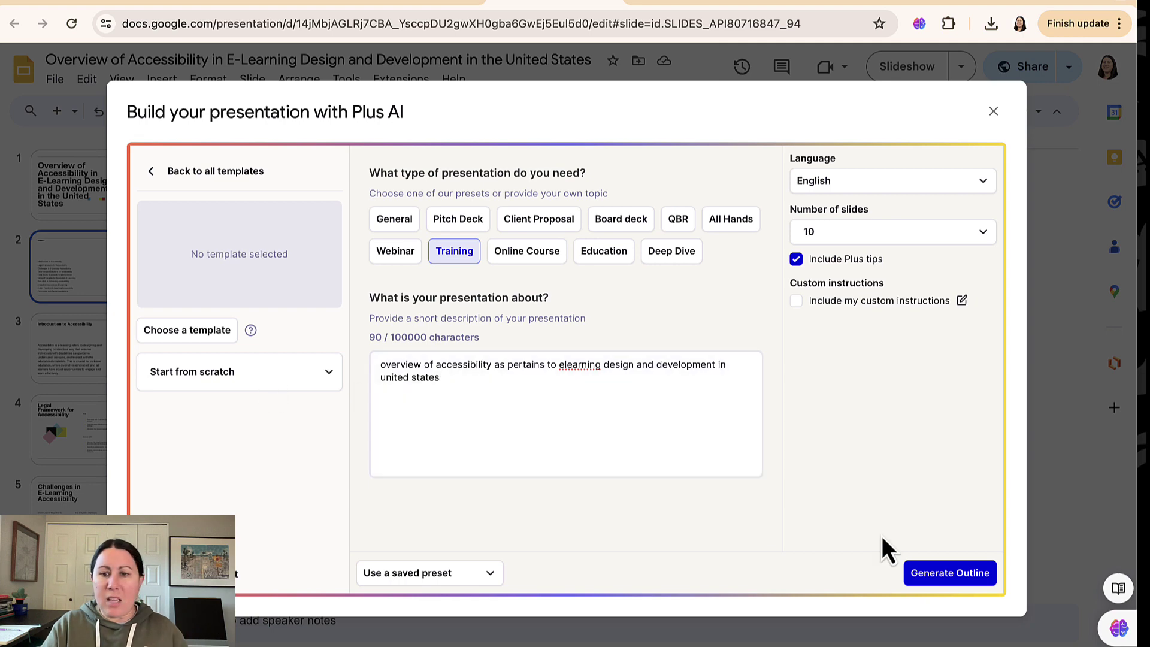
{"action": "left_click", "coordinate": [952, 574]}
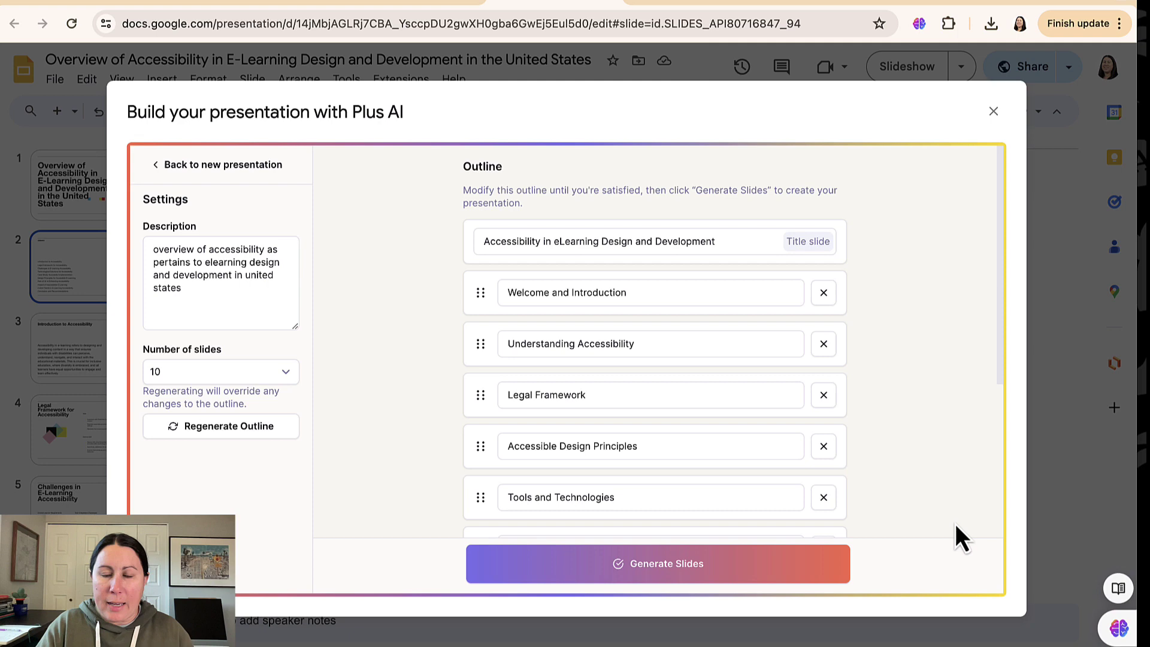
Step: Build slides from the reviewed outline using the Plus Light theme
{"action": "scroll", "coordinate": [860, 414], "scroll_direction": "down", "scroll_amount": 5}
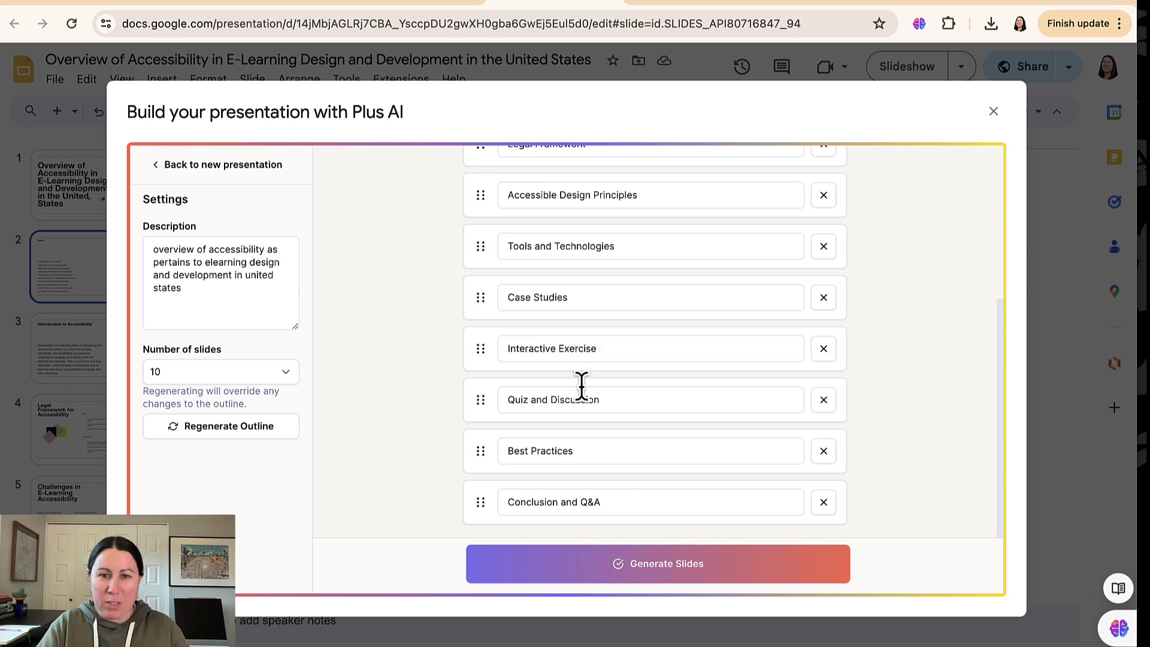
{"action": "left_click", "coordinate": [704, 575]}
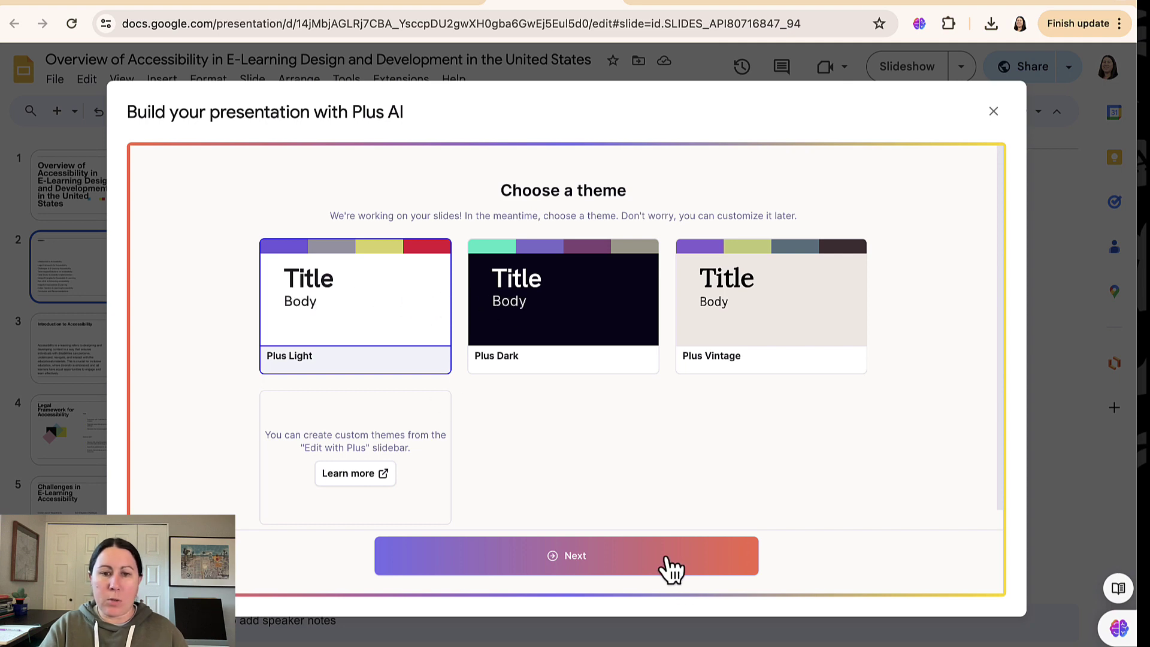
{"action": "left_click", "coordinate": [647, 566]}
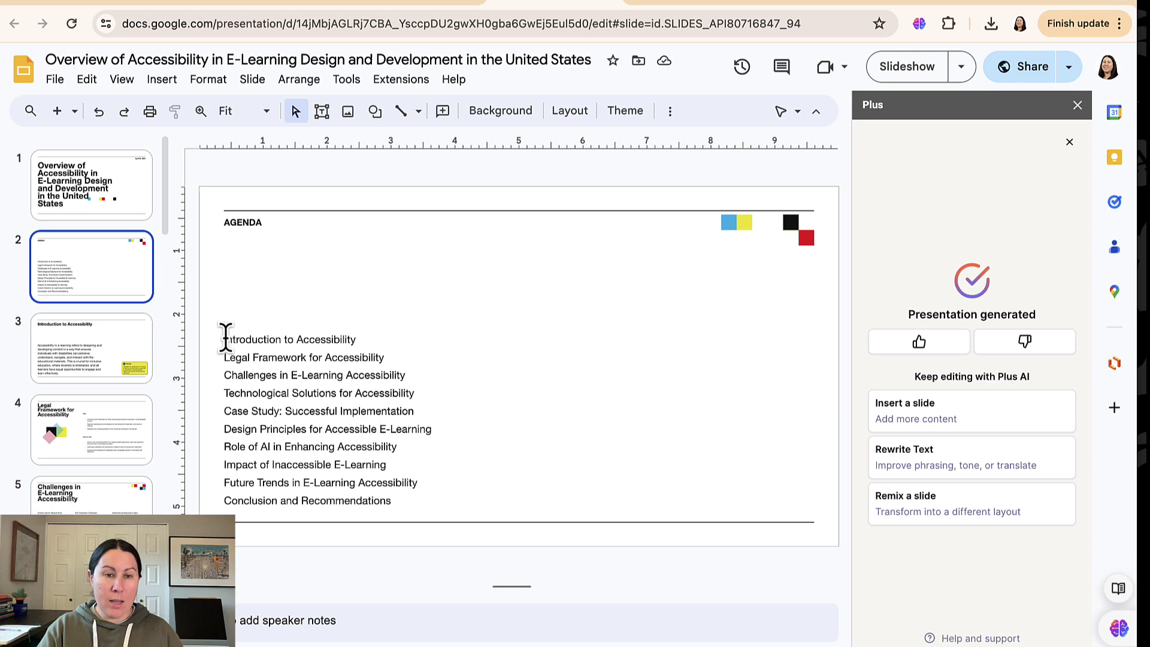
Step: Review the Introduction and Legal Framework slides, highlighting body text on the Introduction slide
{"action": "left_click", "coordinate": [113, 332]}
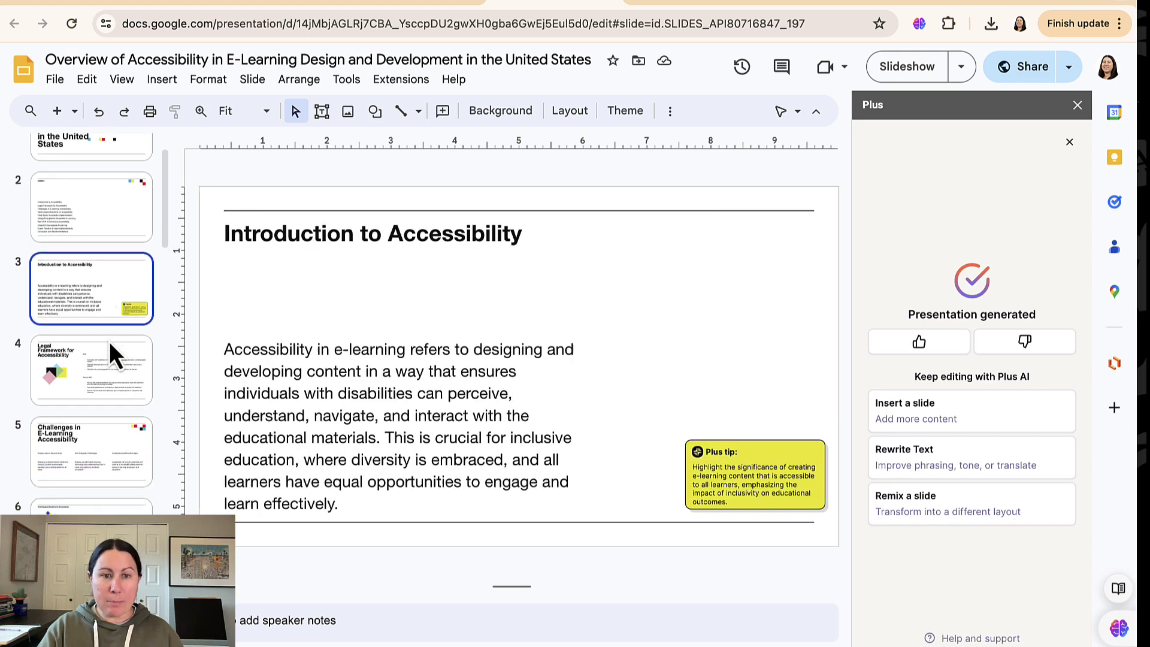
{"action": "scroll", "coordinate": [110, 344], "scroll_direction": "down", "scroll_amount": 1}
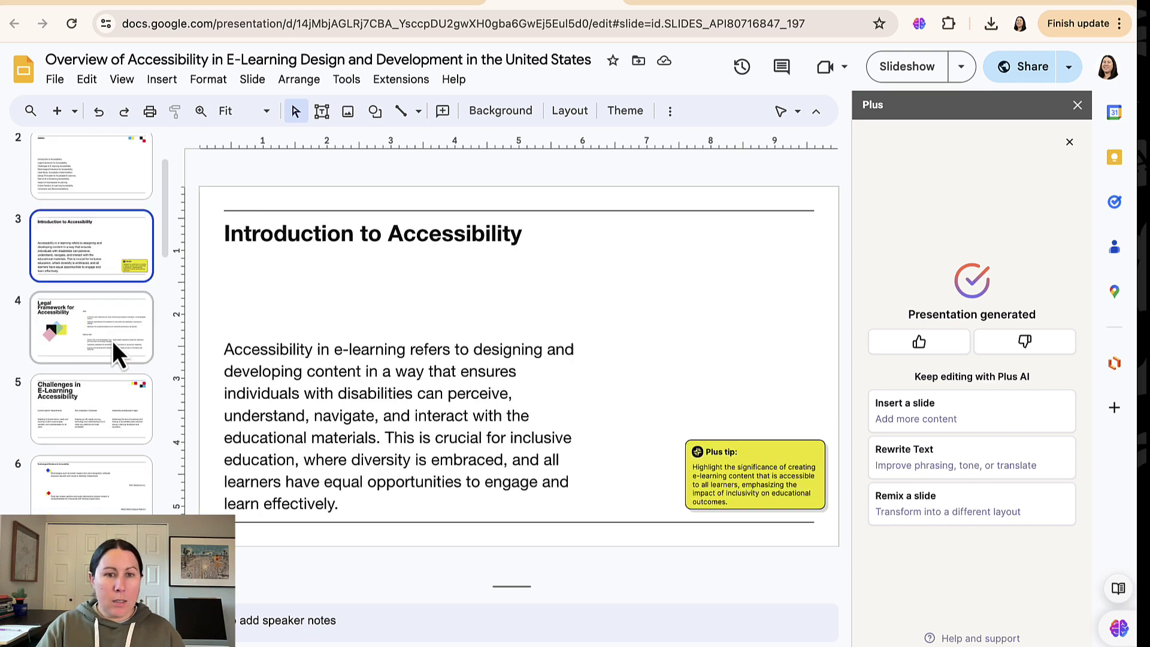
{"action": "left_click", "coordinate": [112, 340]}
{"action": "left_click", "coordinate": [116, 270]}
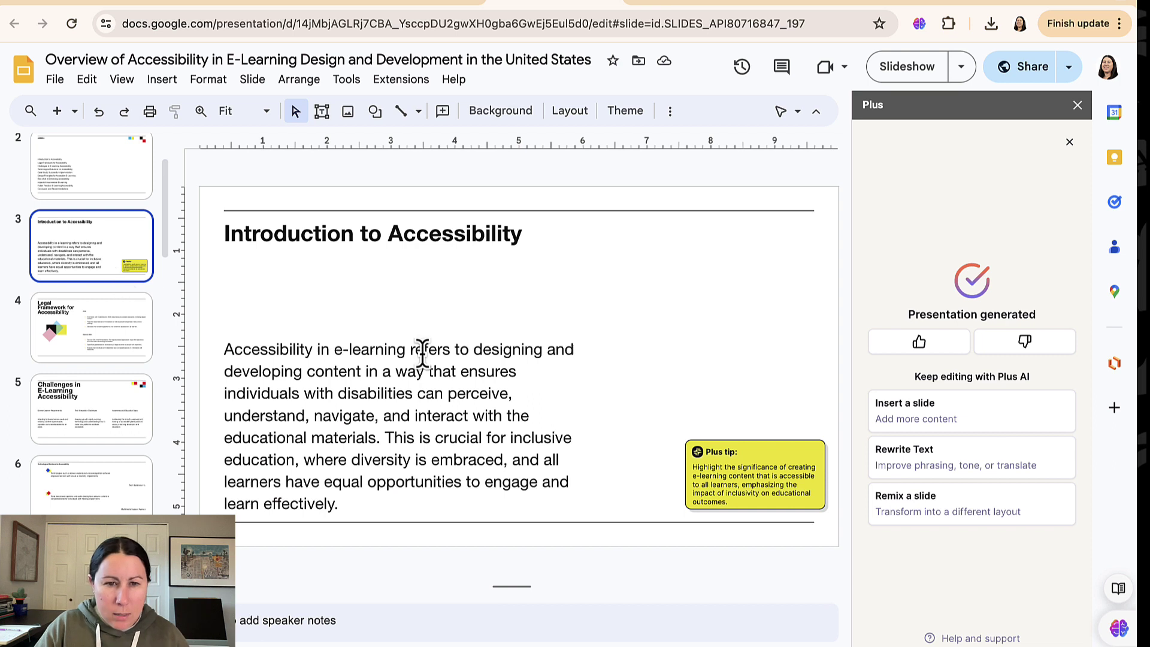
{"action": "left_click_drag", "start_coordinate": [376, 437], "coordinate": [239, 336]}
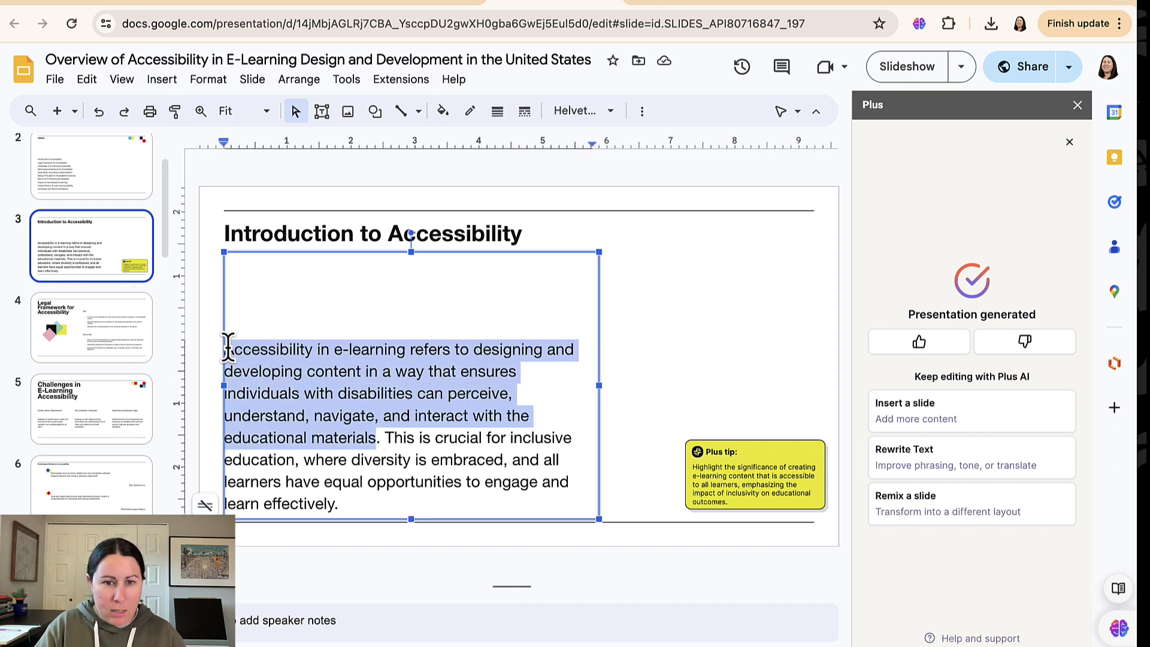
{"action": "left_click", "coordinate": [431, 438]}
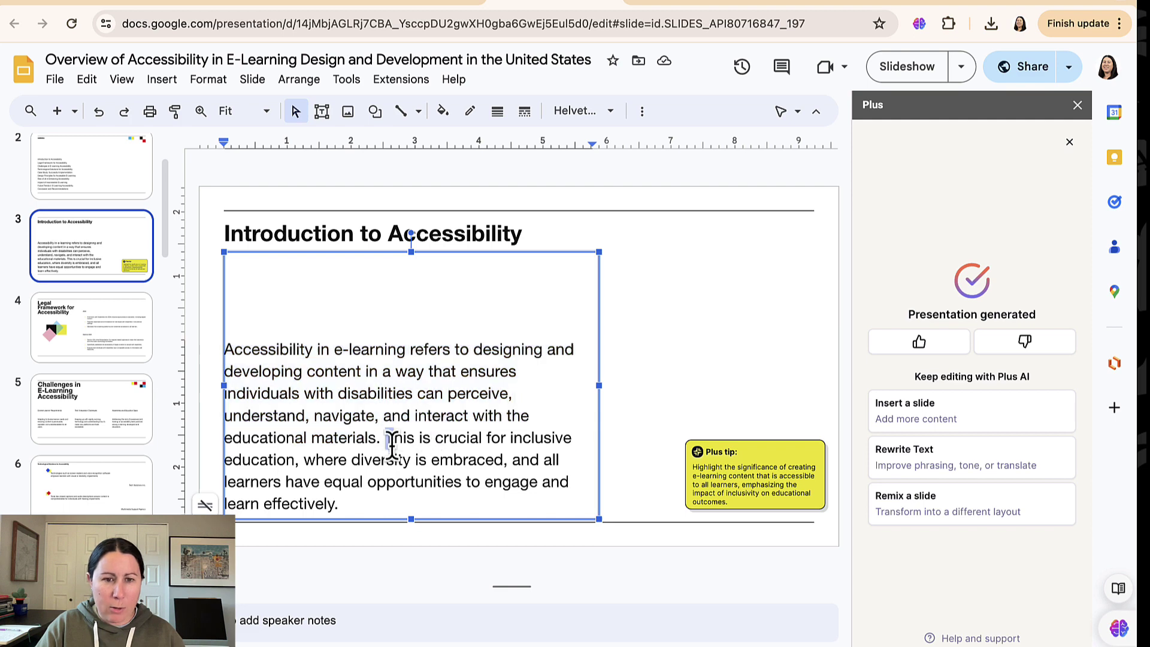
{"action": "left_click_drag", "start_coordinate": [387, 438], "coordinate": [398, 500]}
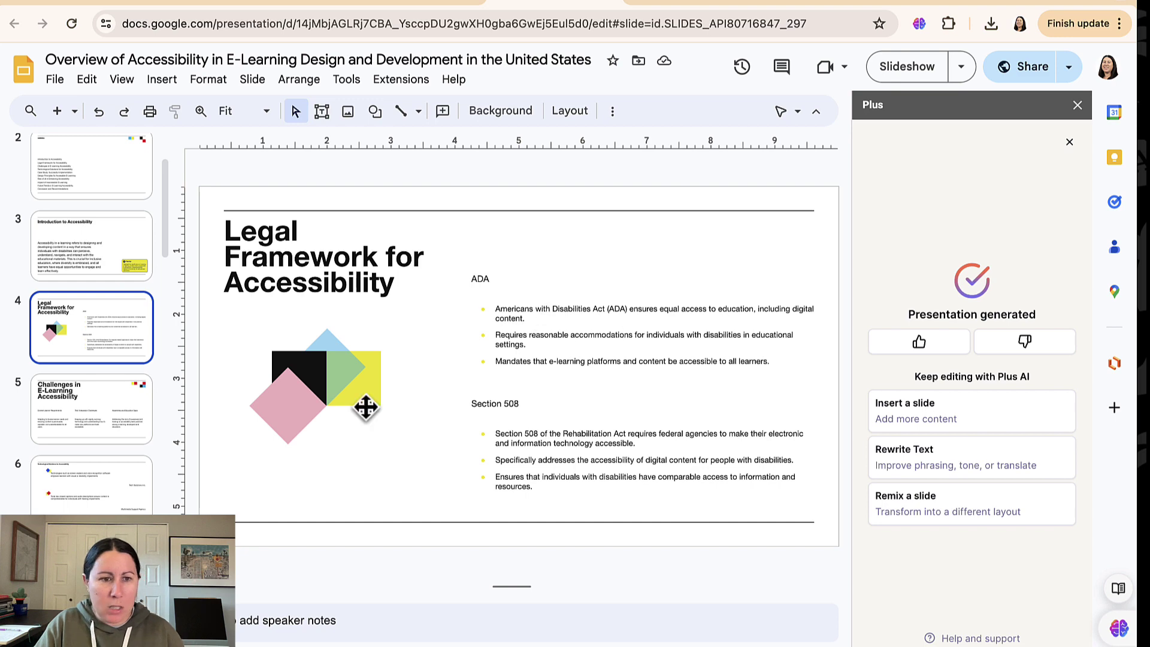
Step: Move on to the Technological Solutions for Accessibility slide and close the Plus AI panel
{"action": "left_click", "coordinate": [77, 409]}
{"action": "scroll", "coordinate": [78, 409], "scroll_direction": "down", "scroll_amount": 3}
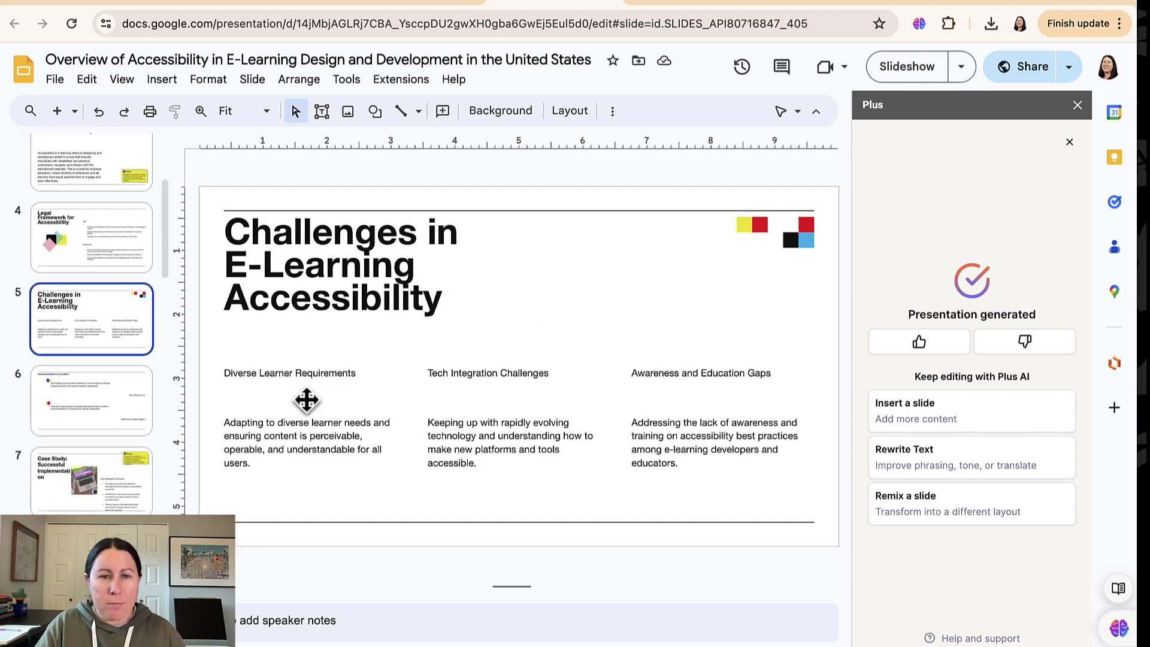
{"action": "left_click", "coordinate": [83, 408]}
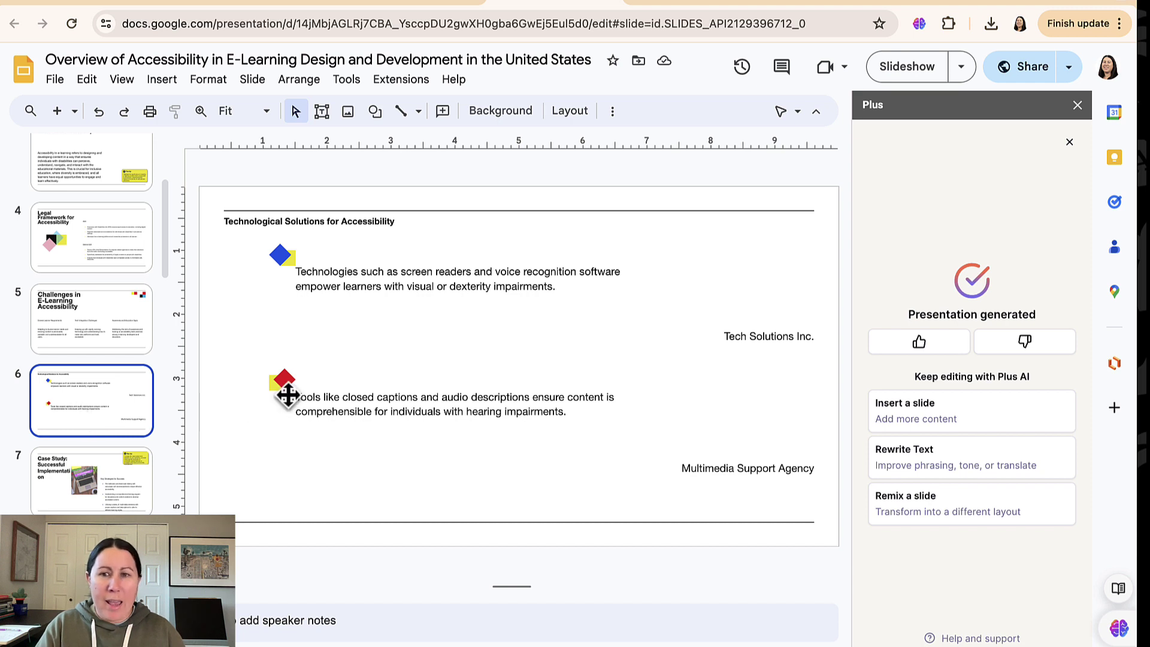
{"action": "left_click", "coordinate": [1077, 105]}
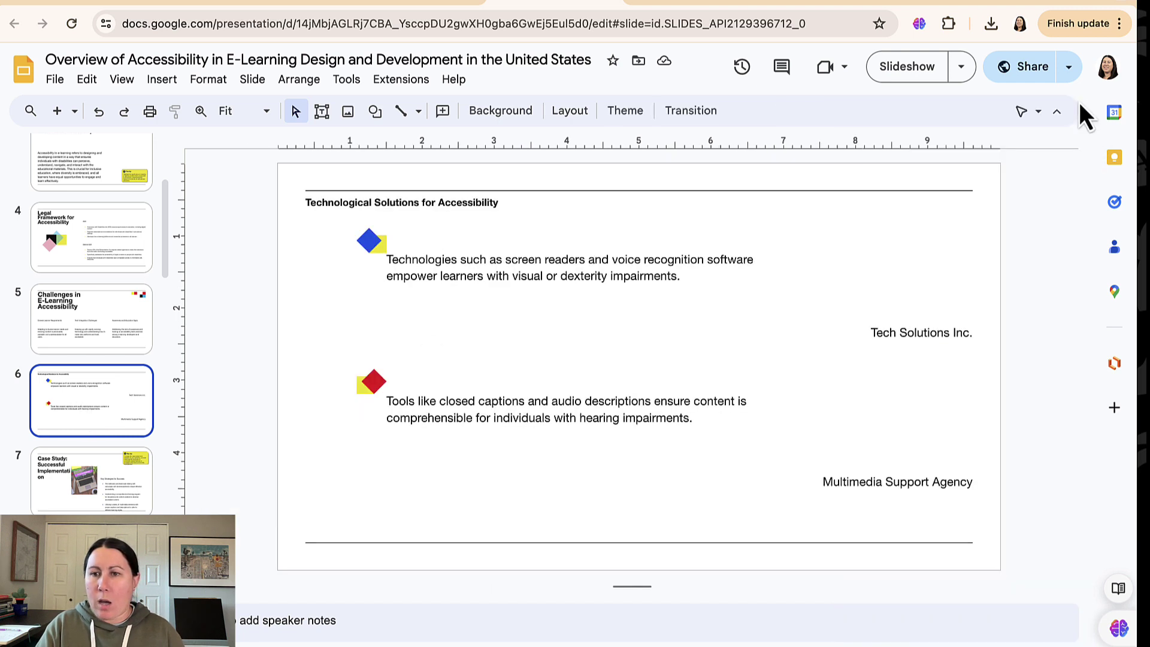
{"action": "left_click", "coordinate": [412, 83]}
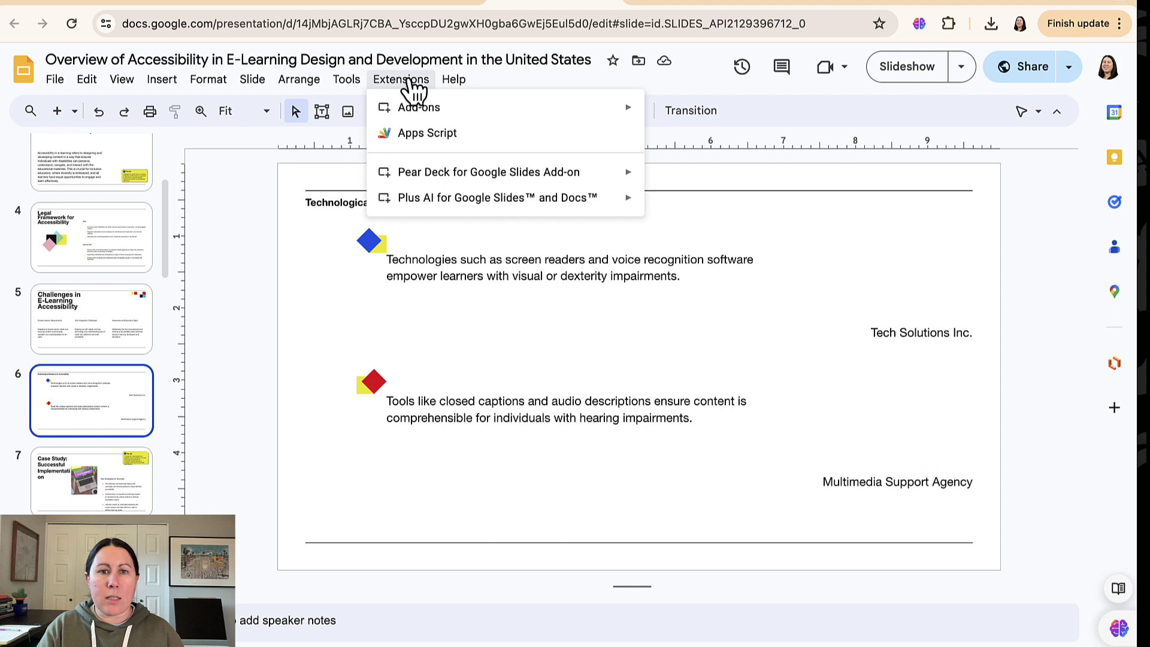
{"action": "mouse_move", "coordinate": [560, 204]}
{"action": "left_click", "coordinate": [665, 203]}
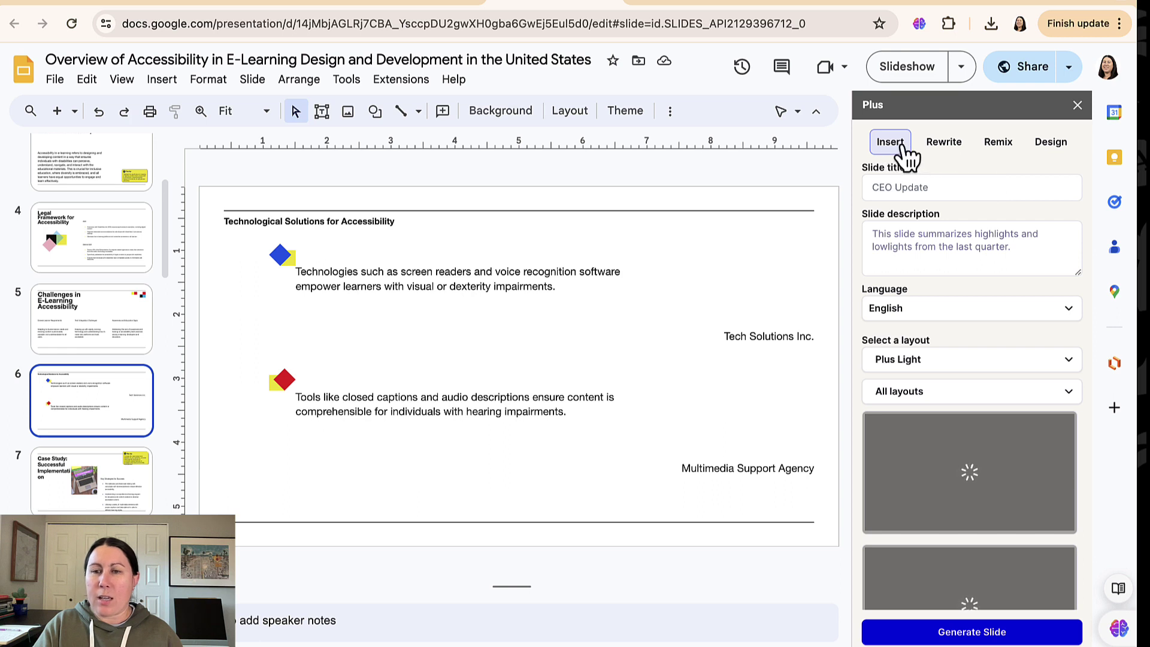
{"action": "left_click", "coordinate": [943, 147]}
{"action": "left_click", "coordinate": [999, 143]}
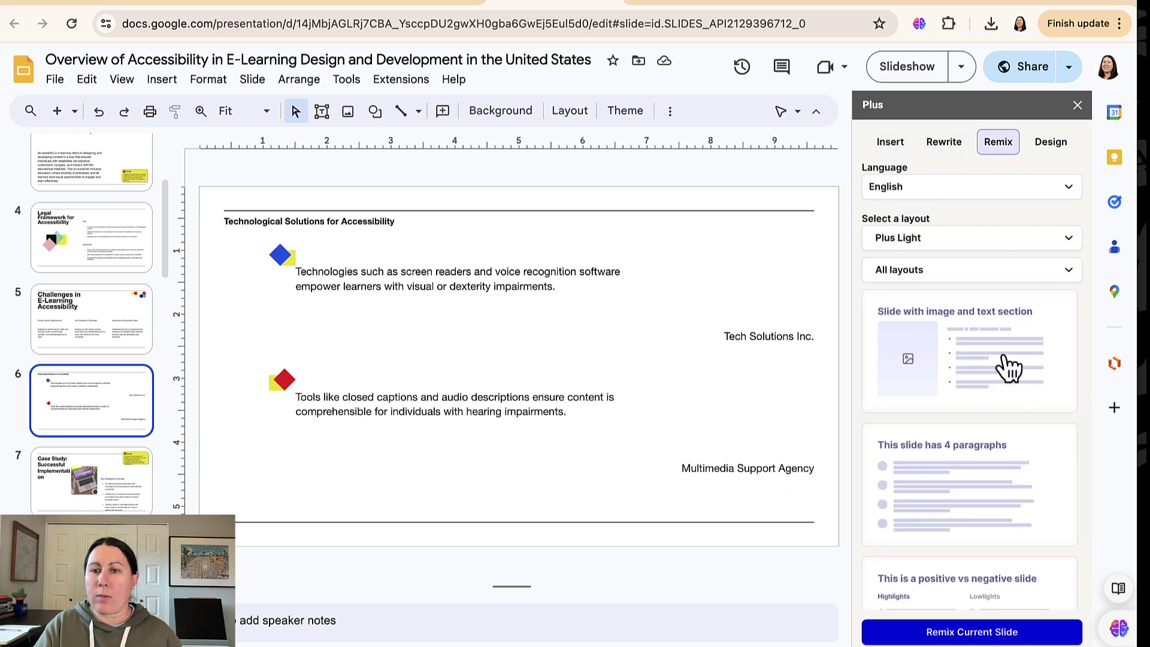
{"action": "left_click", "coordinate": [1051, 146]}
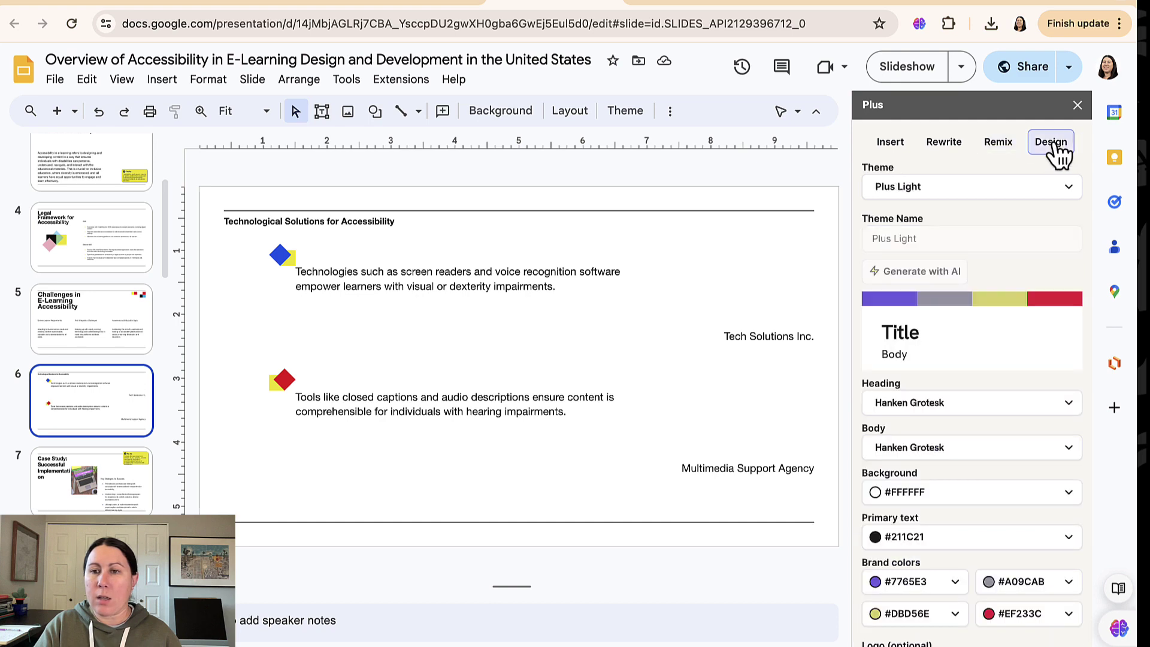
{"action": "left_click", "coordinate": [946, 149]}
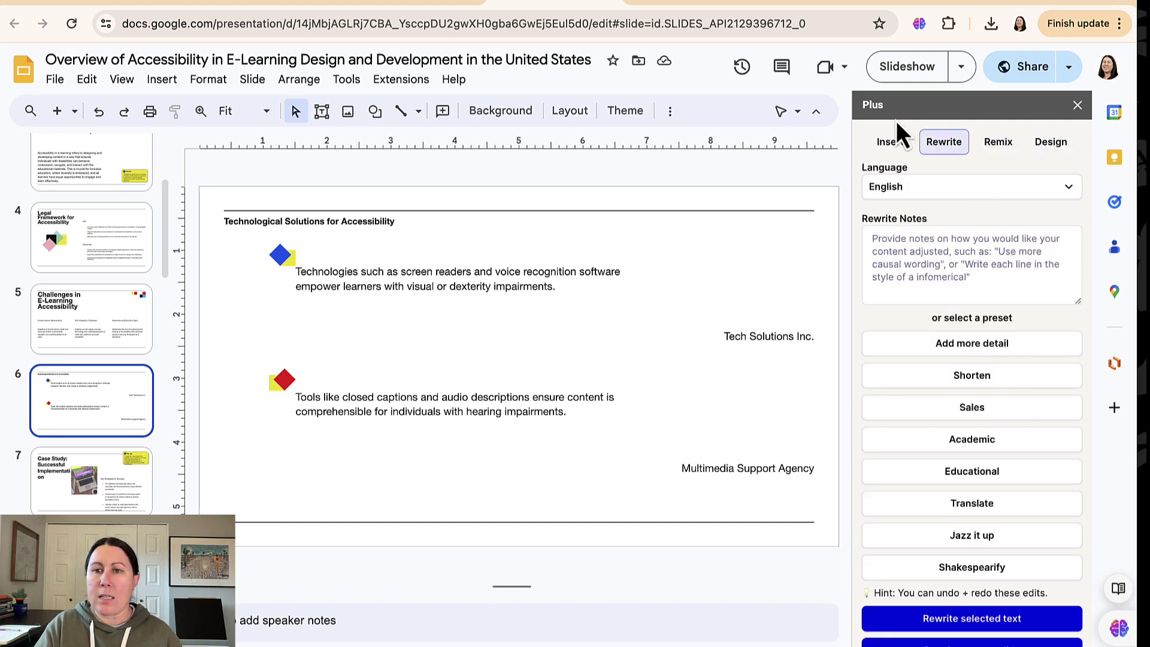
{"action": "left_click", "coordinate": [890, 143]}
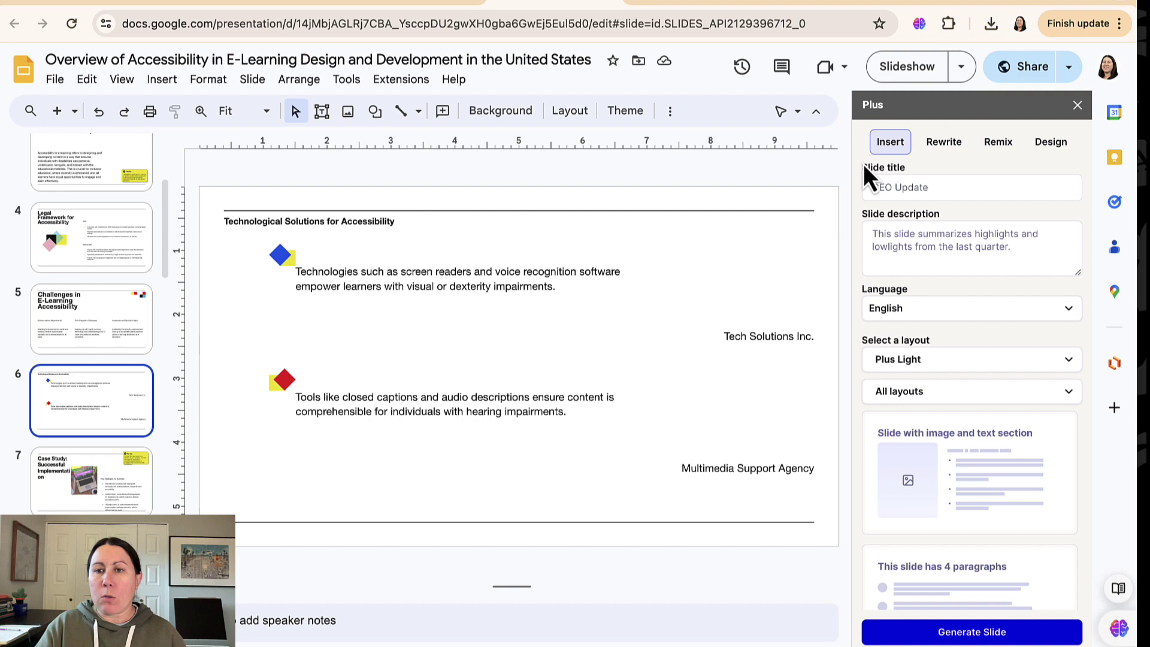
Step: Rewrite the first Technological Solutions paragraph with Plus's Add more detail preset
{"action": "triple_click", "coordinate": [411, 271]}
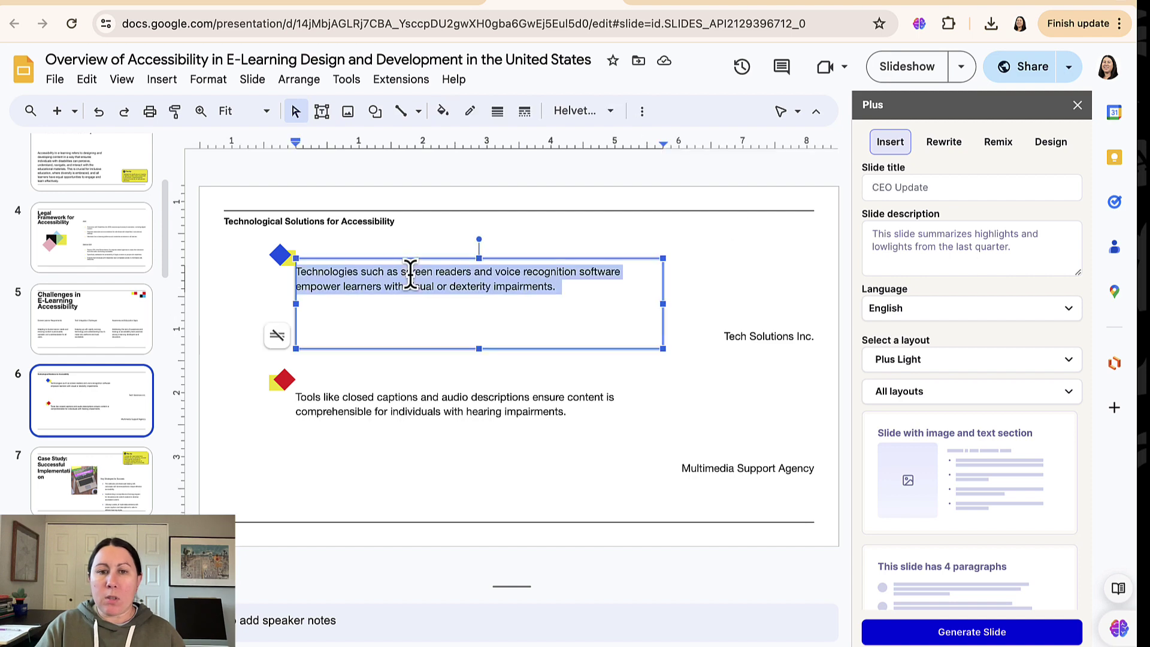
{"action": "left_click", "coordinate": [954, 143]}
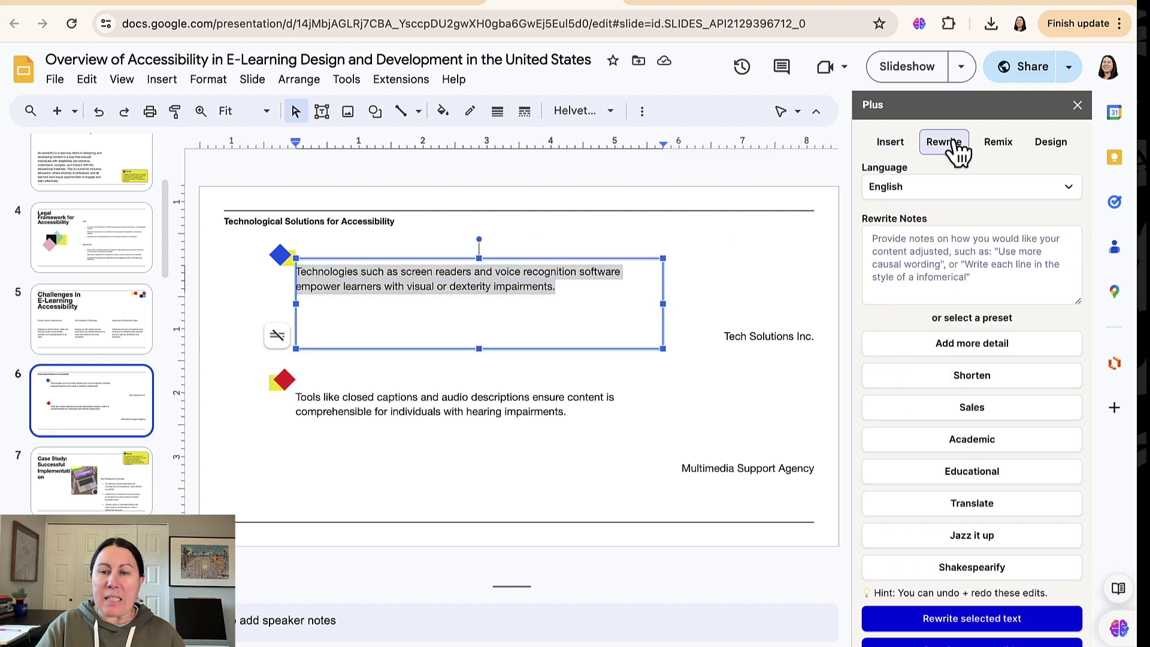
{"action": "left_click", "coordinate": [997, 358]}
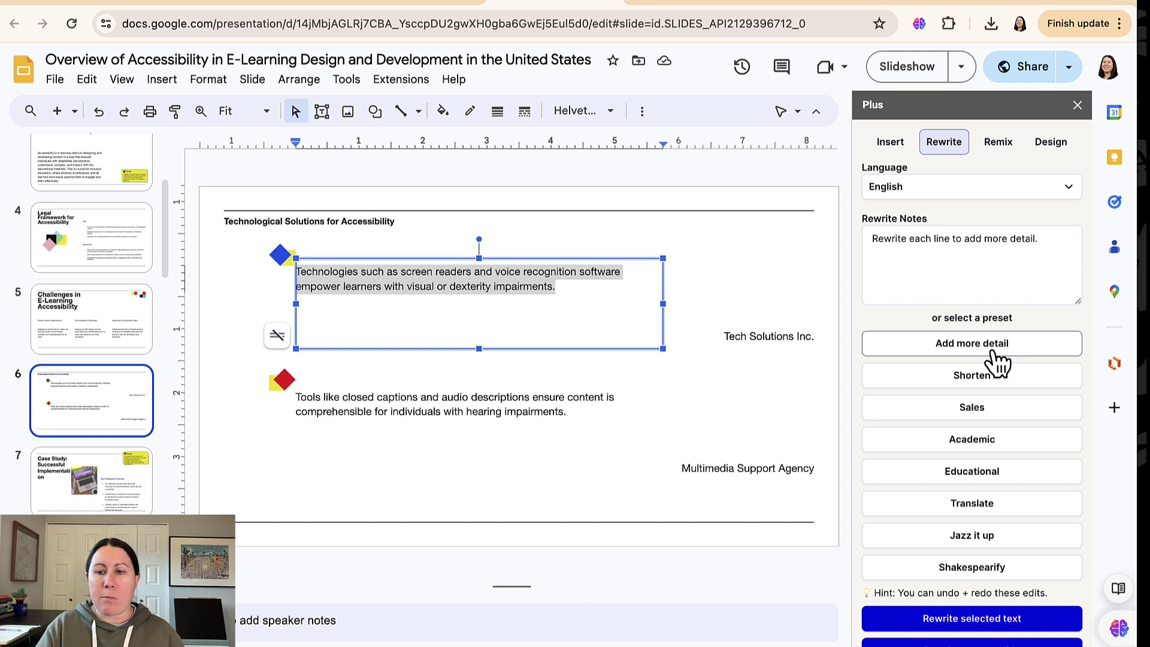
{"action": "left_click", "coordinate": [997, 622]}
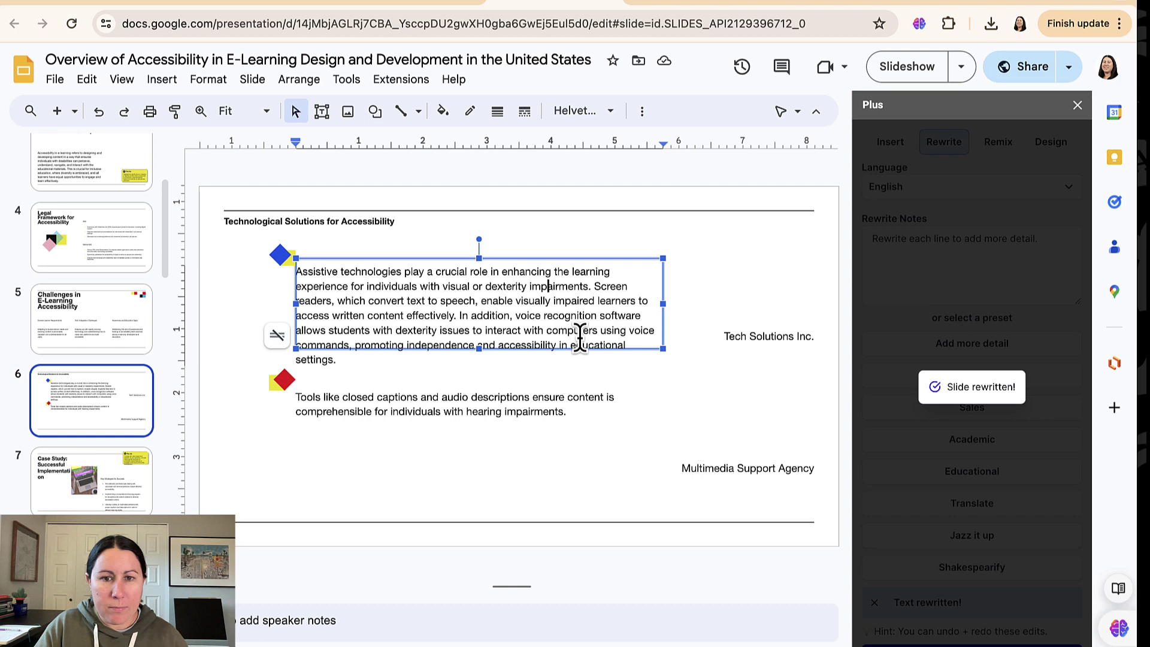
{"action": "left_click", "coordinate": [595, 370]}
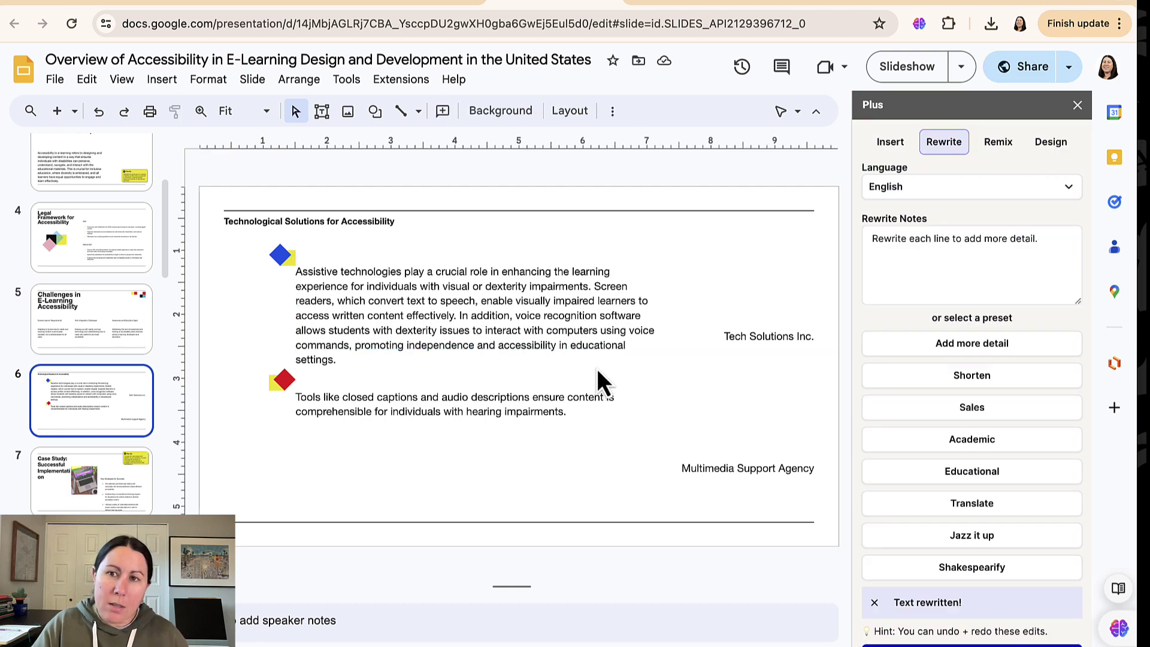
Step: Compare the Plus-made title slide 14 with the original title slide 1, several times
{"action": "left_click", "coordinate": [997, 150]}
{"action": "scroll", "coordinate": [993, 389], "scroll_direction": "down", "scroll_amount": 1}
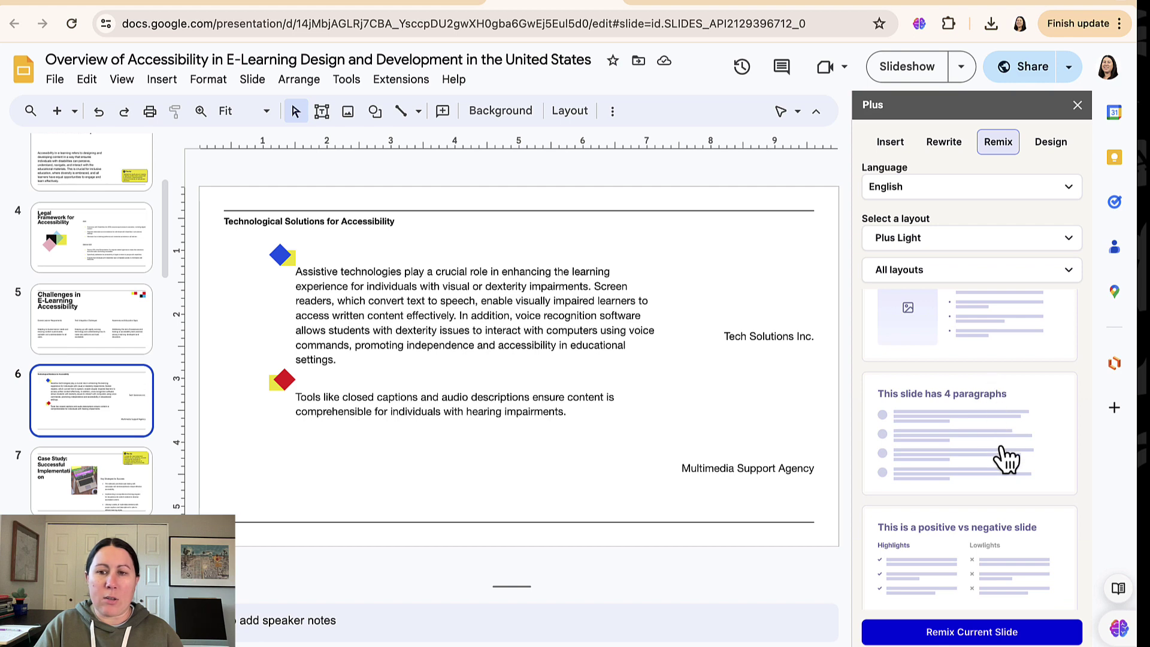
{"action": "scroll", "coordinate": [74, 454], "scroll_direction": "down", "scroll_amount": 5}
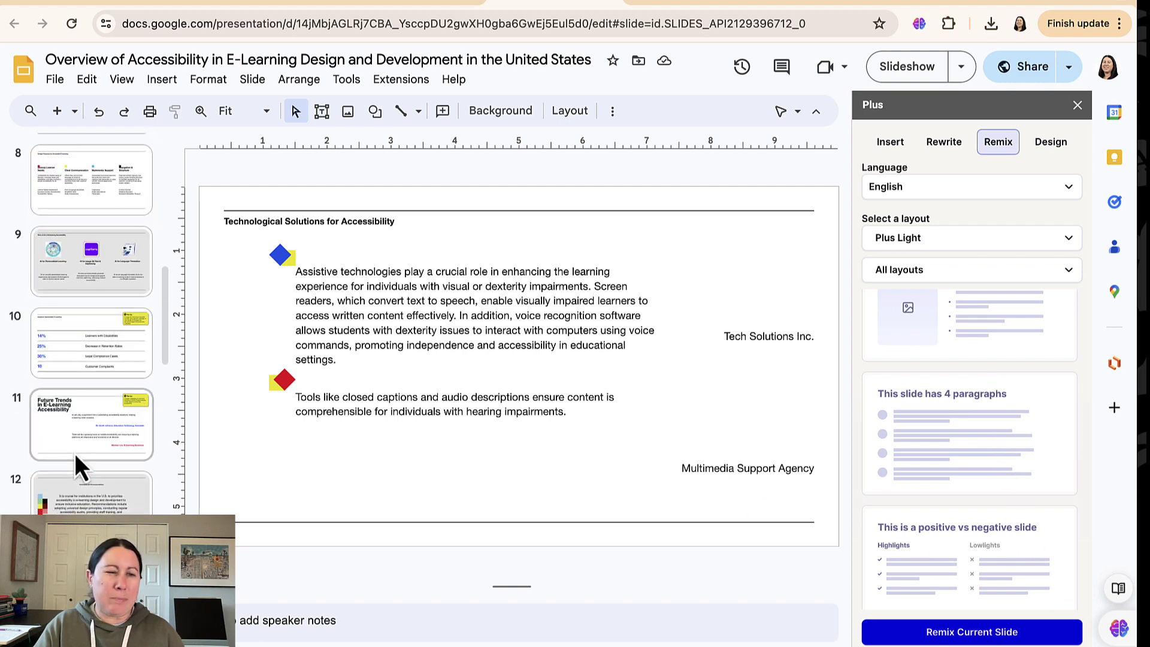
{"action": "scroll", "coordinate": [78, 383], "scroll_direction": "down", "scroll_amount": 5}
{"action": "left_click", "coordinate": [81, 296]}
{"action": "left_click", "coordinate": [103, 374]}
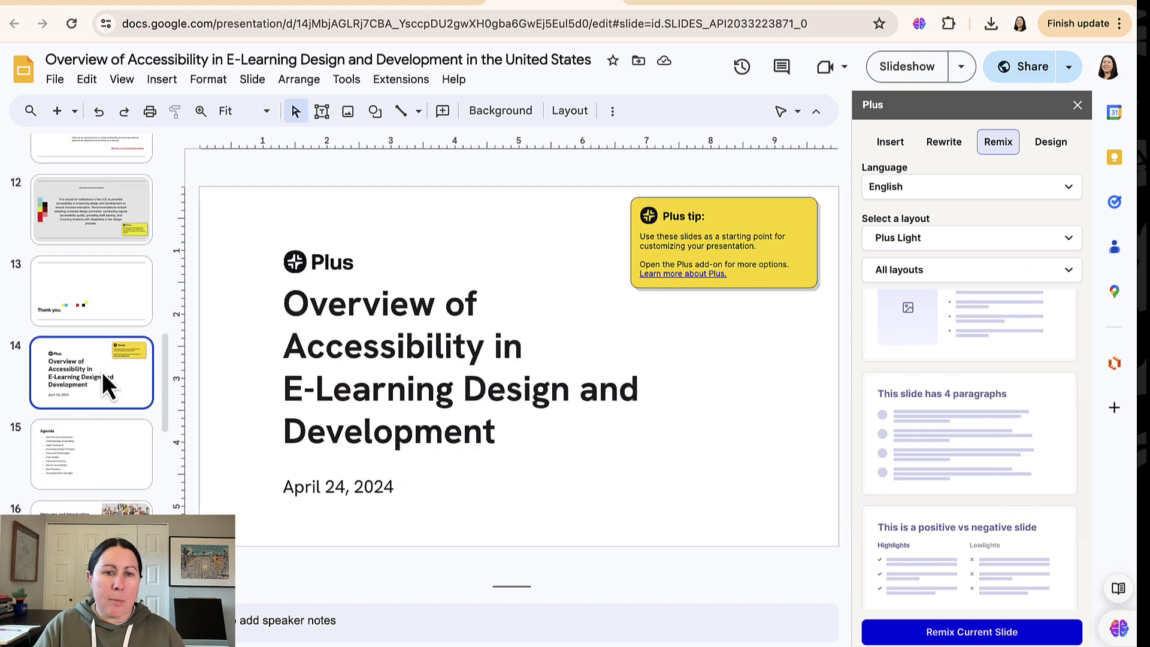
{"action": "scroll", "coordinate": [98, 367], "scroll_direction": "up", "scroll_amount": 12}
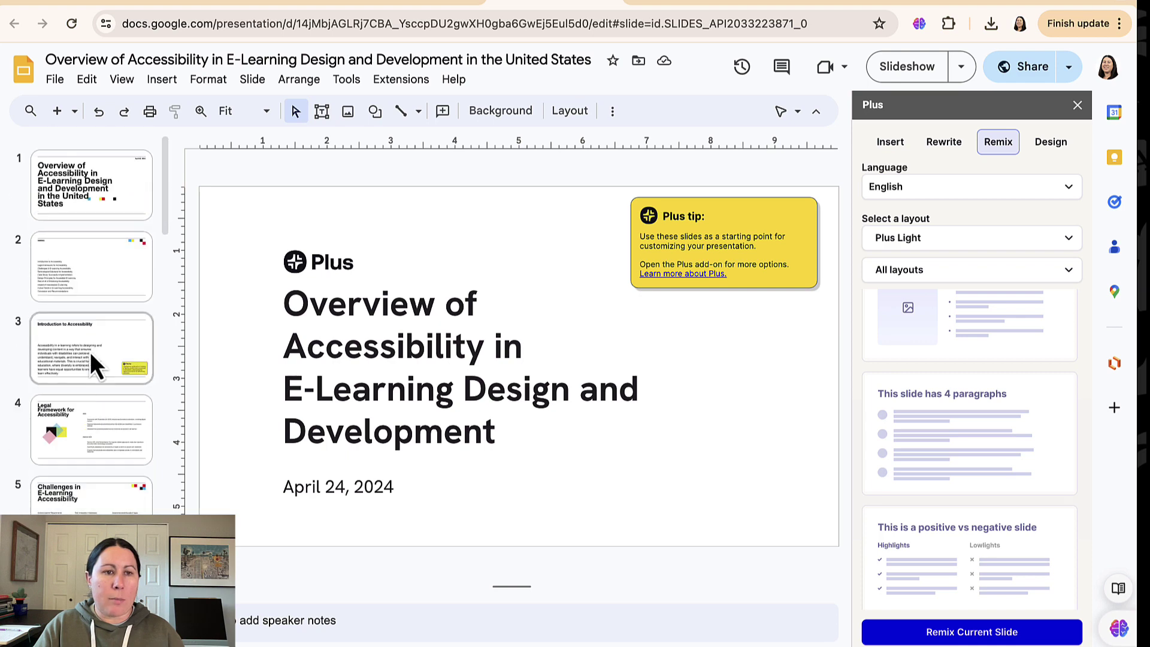
{"action": "left_click", "coordinate": [76, 216]}
{"action": "scroll", "coordinate": [131, 425], "scroll_direction": "down", "scroll_amount": 20}
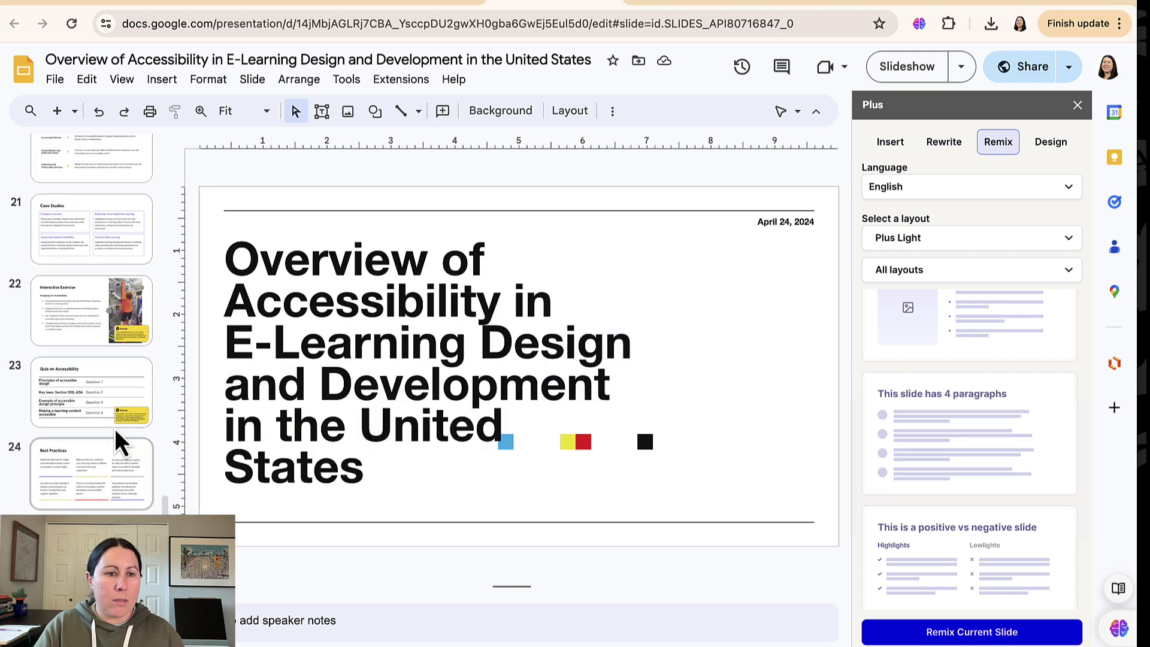
{"action": "scroll", "coordinate": [76, 372], "scroll_direction": "up", "scroll_amount": 20}
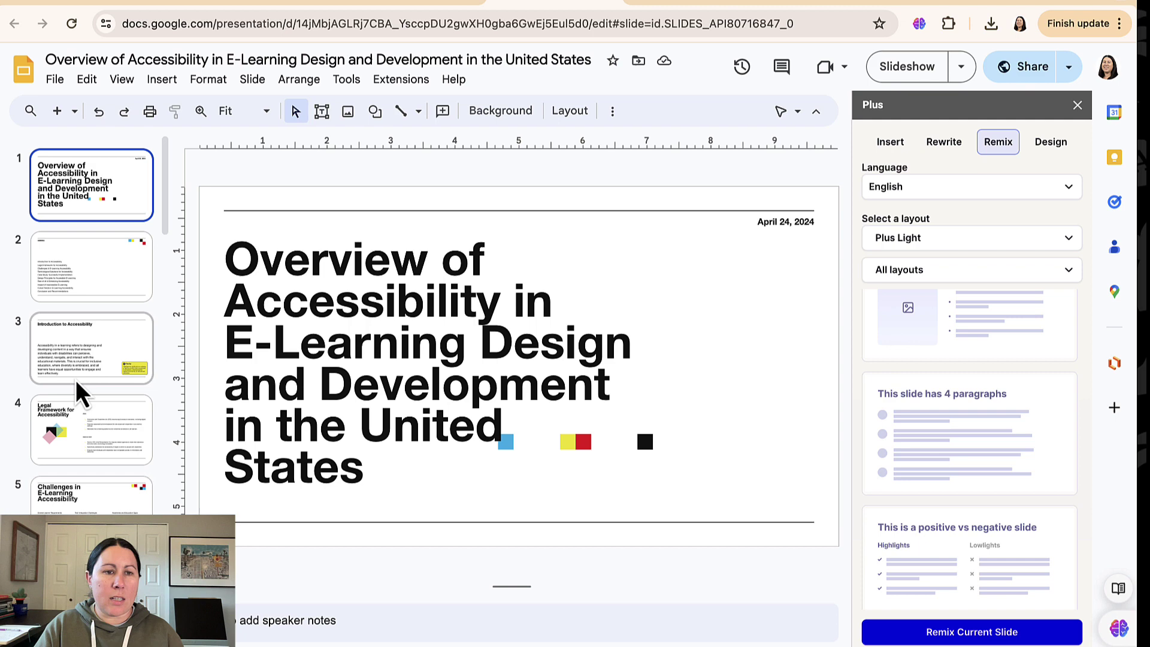
{"action": "scroll", "coordinate": [78, 379], "scroll_direction": "down", "scroll_amount": 9}
{"action": "scroll", "coordinate": [84, 389], "scroll_direction": "down", "scroll_amount": 1}
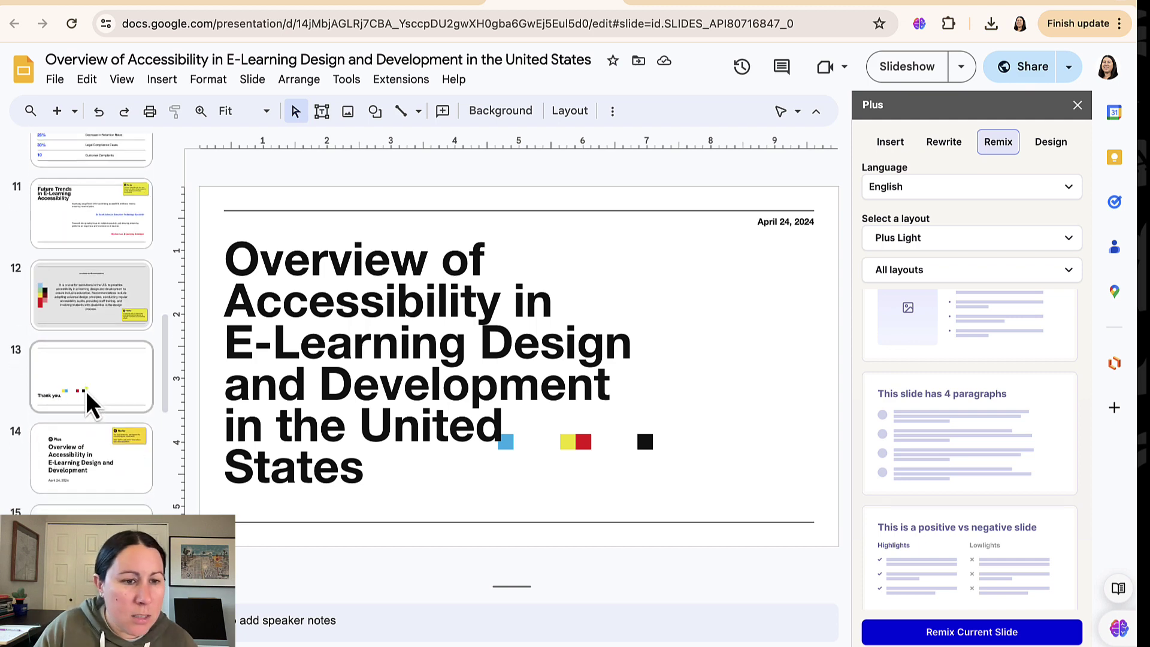
{"action": "left_click", "coordinate": [82, 451]}
{"action": "scroll", "coordinate": [75, 451], "scroll_direction": "up", "scroll_amount": 15}
{"action": "left_click", "coordinate": [83, 216]}
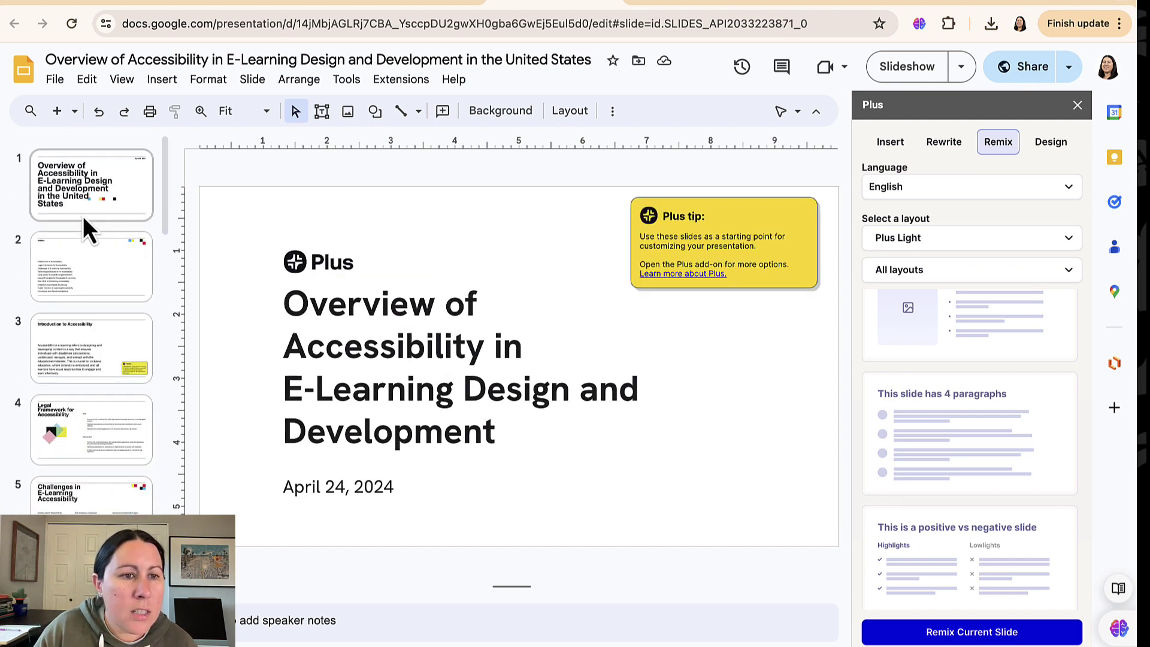
{"action": "scroll", "coordinate": [106, 335], "scroll_direction": "down", "scroll_amount": 15}
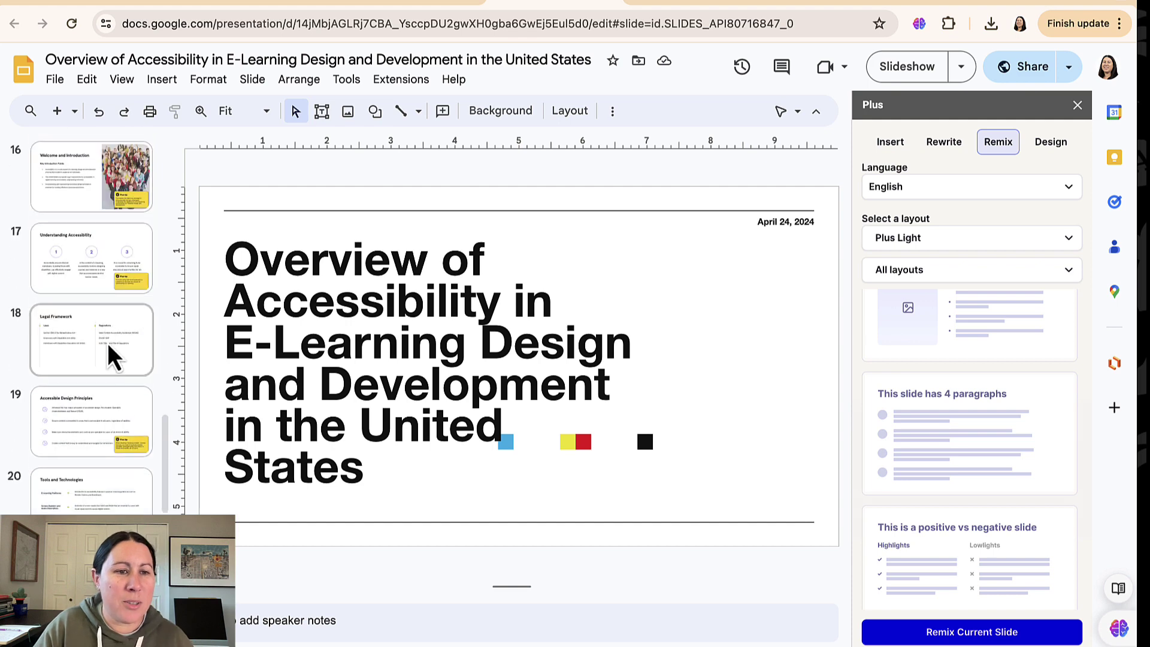
{"action": "scroll", "coordinate": [108, 300], "scroll_direction": "up", "scroll_amount": 4}
{"action": "left_click", "coordinate": [97, 348]}
{"action": "scroll", "coordinate": [97, 353], "scroll_direction": "down", "scroll_amount": 8}
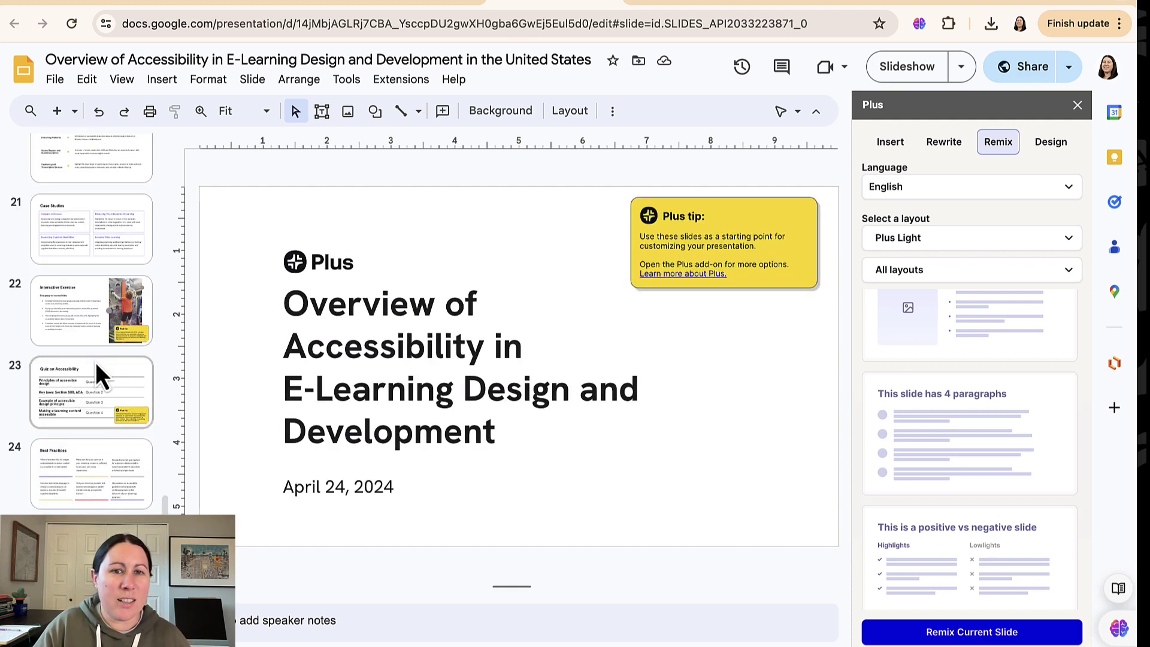
{"action": "scroll", "coordinate": [95, 362], "scroll_direction": "up", "scroll_amount": 8}
{"action": "scroll", "coordinate": [97, 358], "scroll_direction": "up", "scroll_amount": 1}
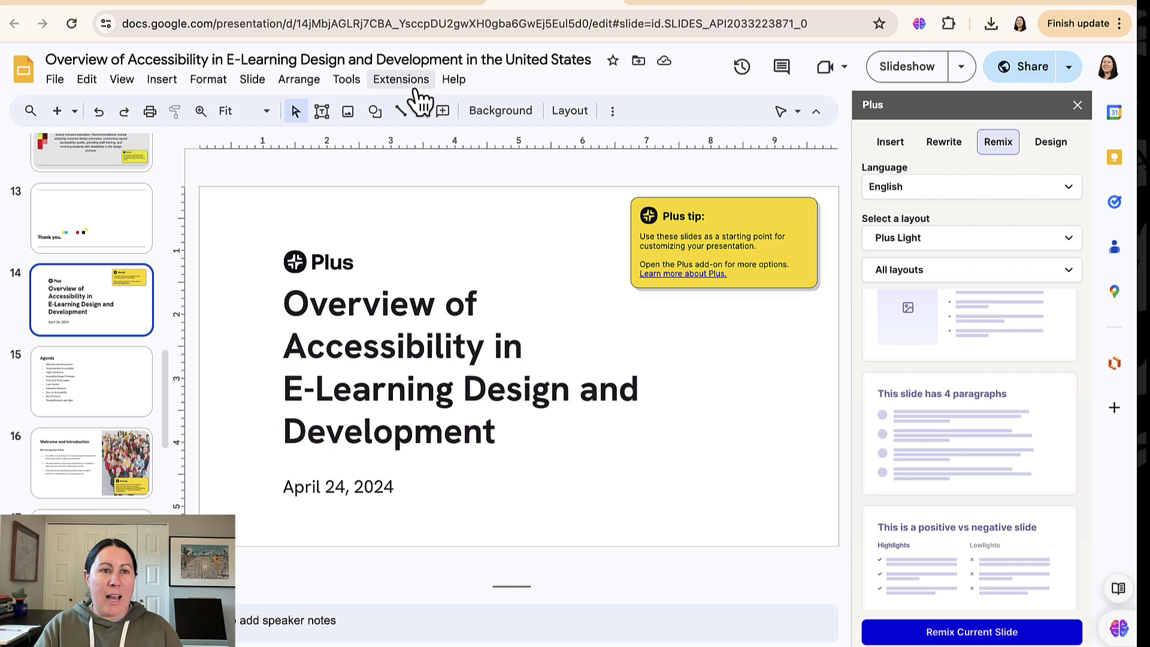
Step: Look over the new-presentation options and the Plus AI add-on commands without choosing any
{"action": "left_click", "coordinate": [55, 80]}
{"action": "mouse_move", "coordinate": [84, 109]}
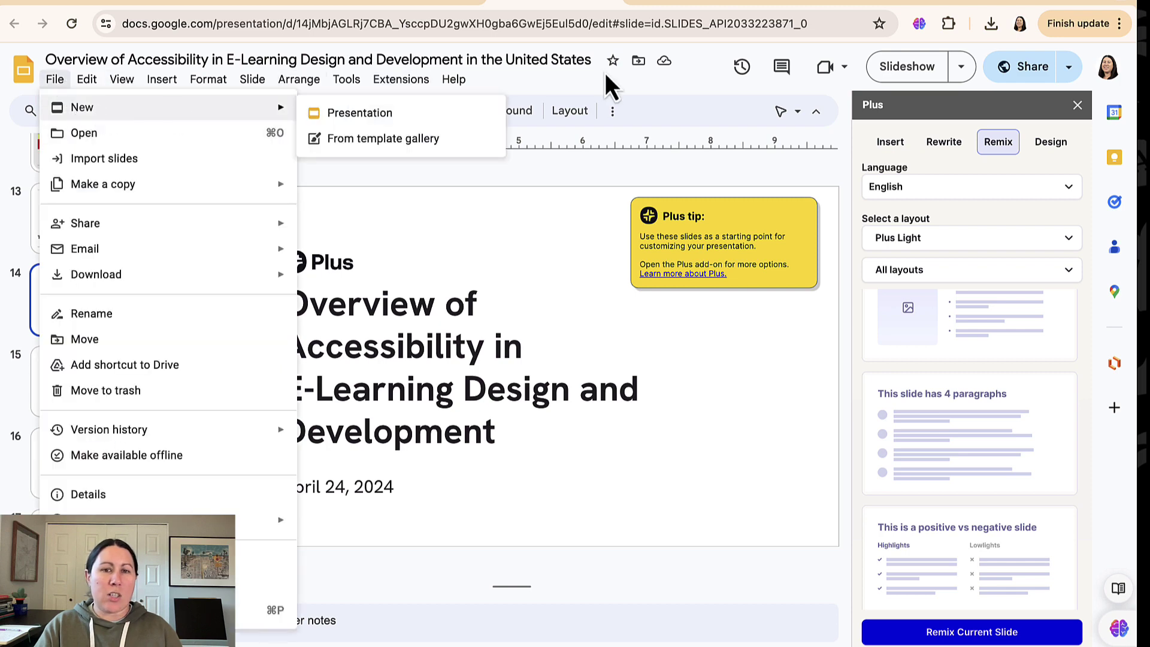
{"action": "left_click", "coordinate": [537, 103]}
{"action": "scroll", "coordinate": [97, 288], "scroll_direction": "down", "scroll_amount": 3}
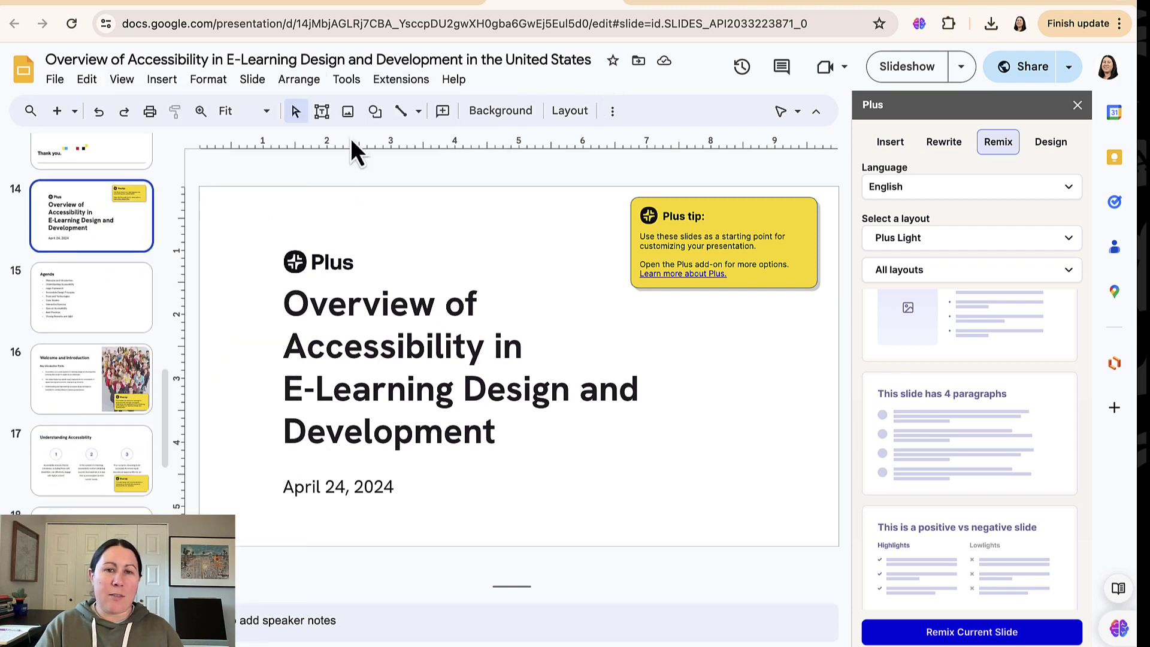
{"action": "left_click", "coordinate": [398, 80]}
{"action": "mouse_move", "coordinate": [482, 200]}
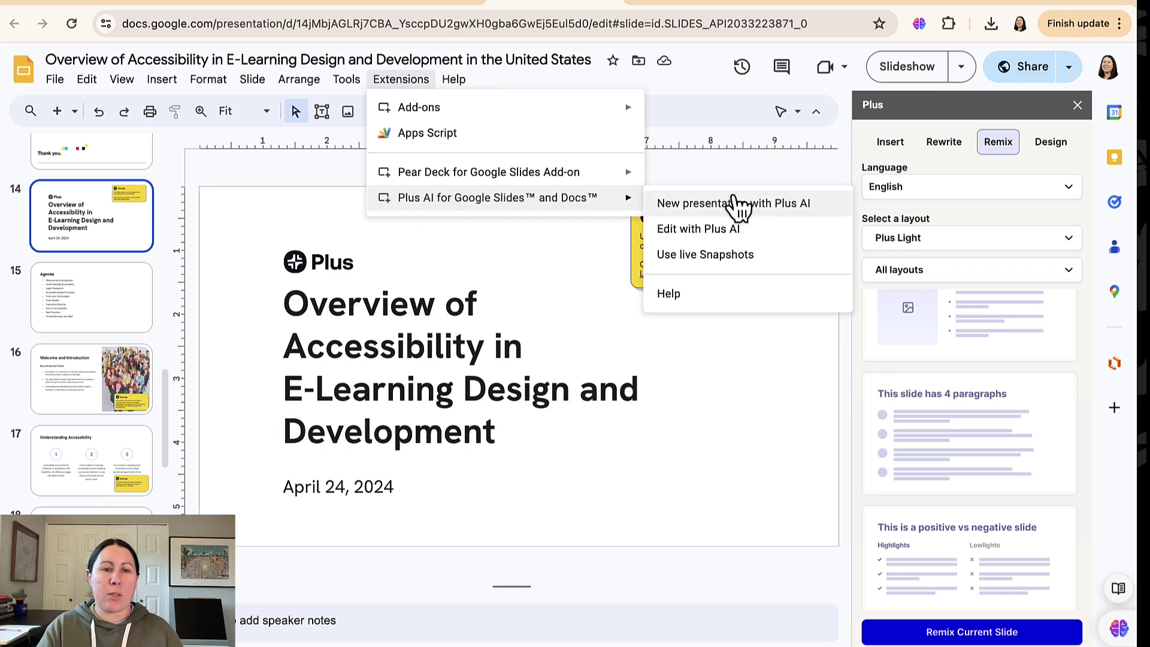
{"action": "left_click", "coordinate": [105, 304]}
Step: Step through Plus slides 15 (Agenda) to 22 (Interactive Exercise)
{"action": "left_click", "coordinate": [107, 311]}
{"action": "scroll", "coordinate": [109, 309], "scroll_direction": "down", "scroll_amount": 3}
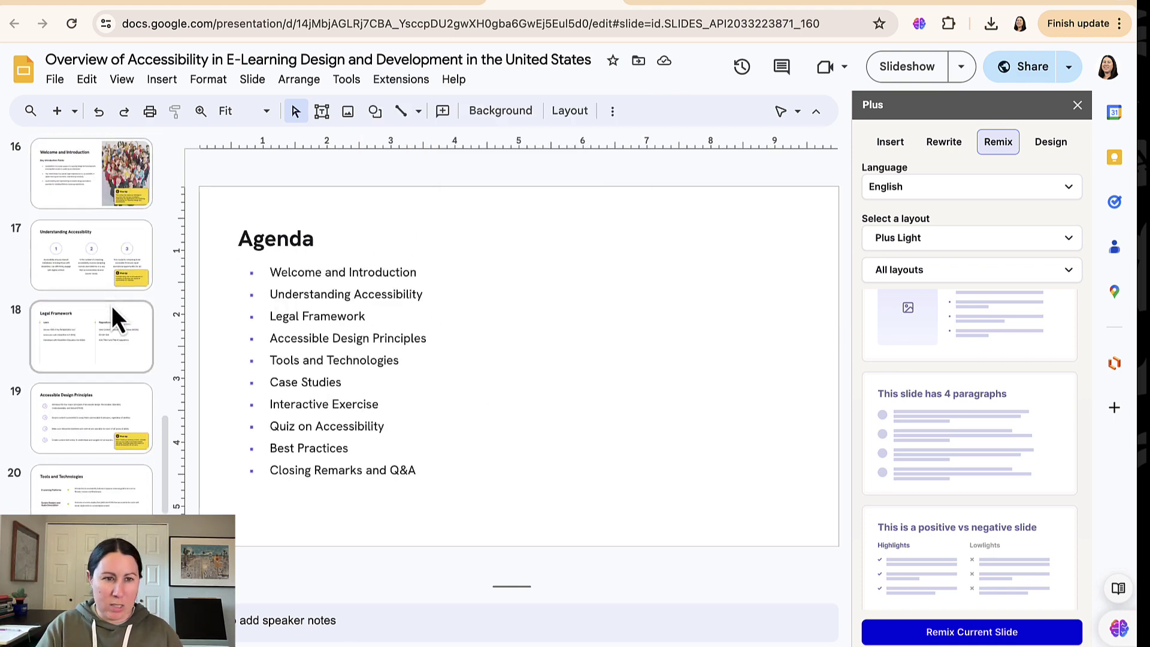
{"action": "left_click", "coordinate": [104, 204]}
{"action": "left_click", "coordinate": [114, 301]}
{"action": "left_click", "coordinate": [118, 380]}
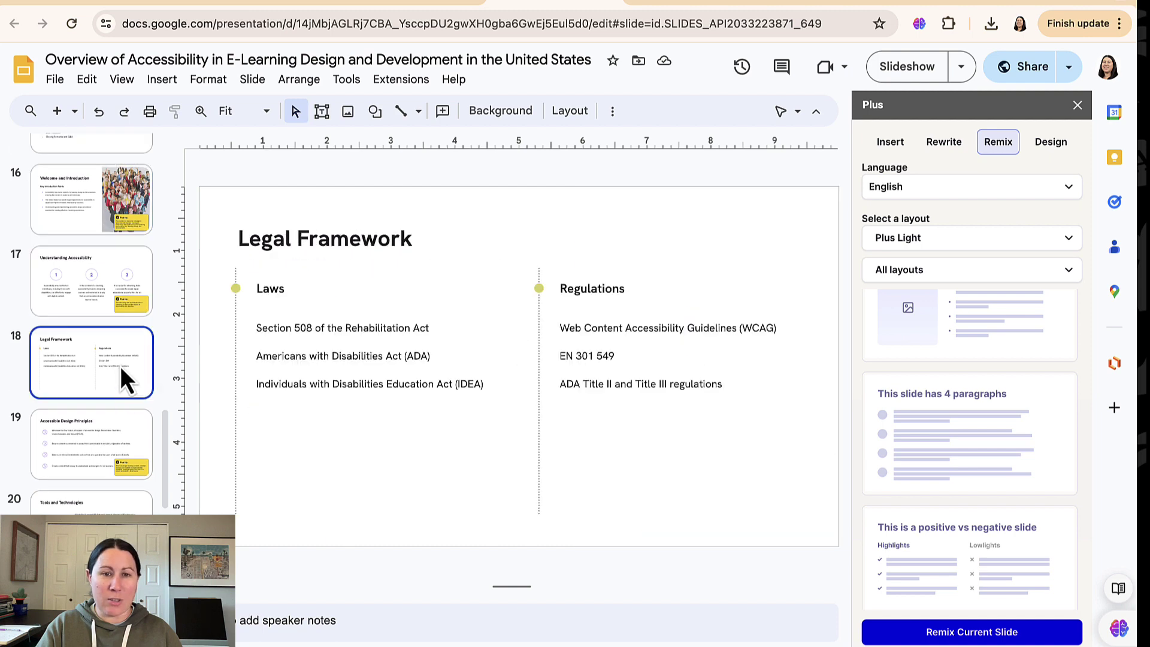
{"action": "scroll", "coordinate": [121, 370], "scroll_direction": "down", "scroll_amount": 4}
{"action": "left_click", "coordinate": [104, 257]}
{"action": "left_click", "coordinate": [98, 330]}
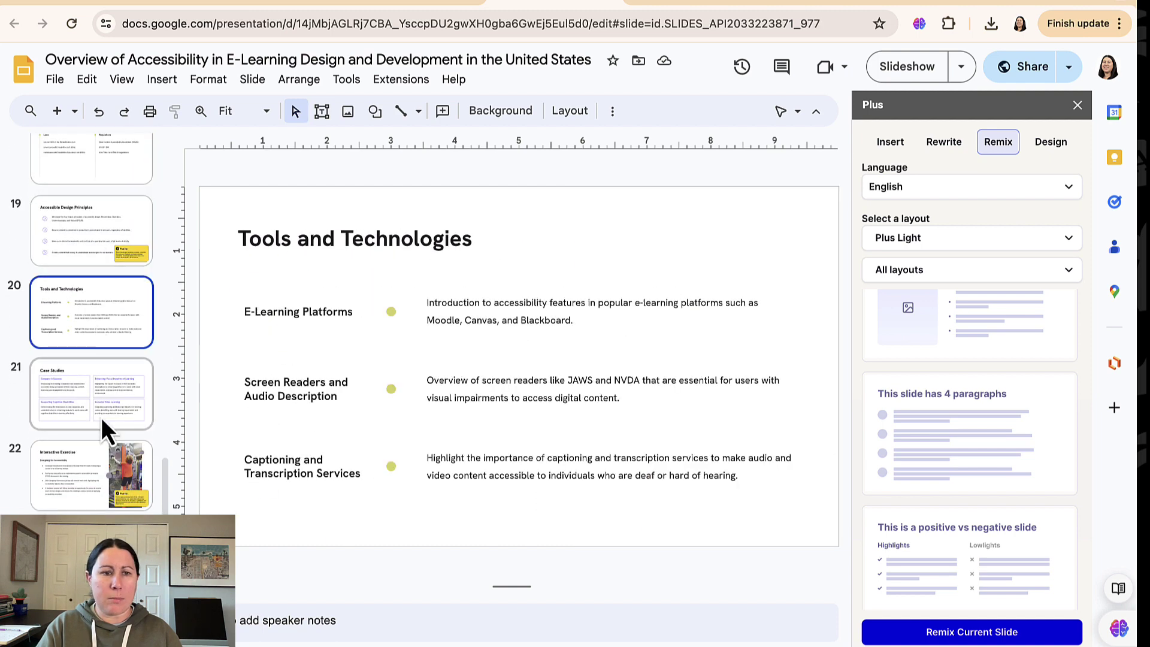
{"action": "left_click", "coordinate": [102, 418]}
{"action": "left_click", "coordinate": [96, 465]}
{"action": "scroll", "coordinate": [109, 397], "scroll_direction": "down", "scroll_amount": 2}
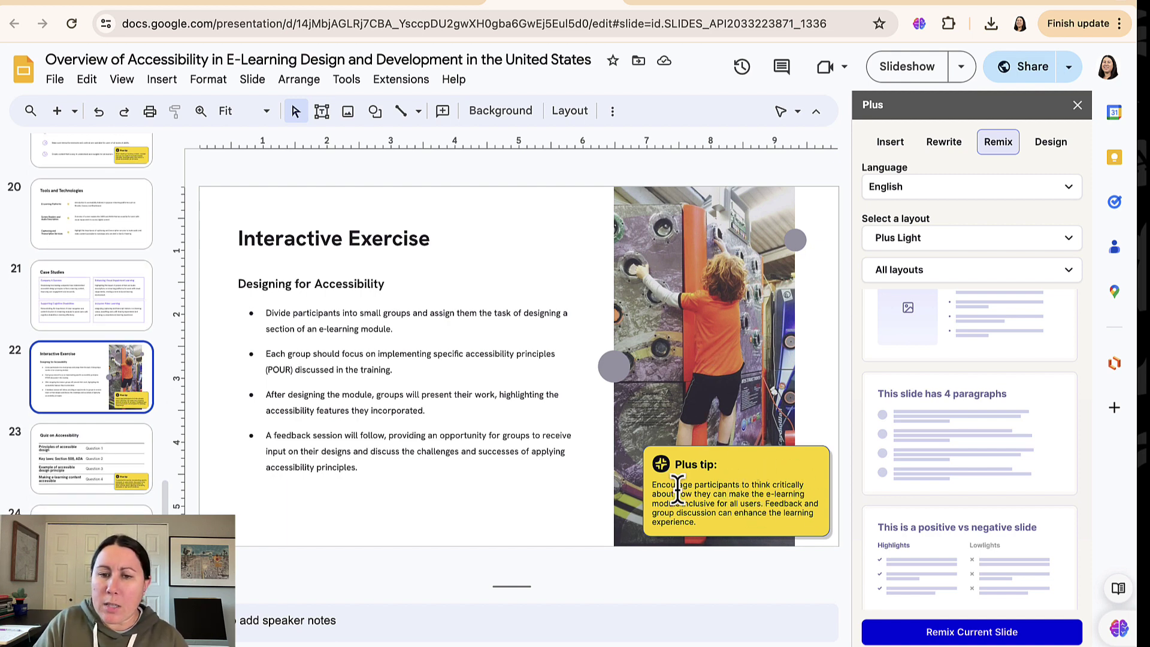
Step: On slide 23's quiz, select the Question 1 and Question 2 text, then switch to Canva
{"action": "left_click", "coordinate": [745, 464]}
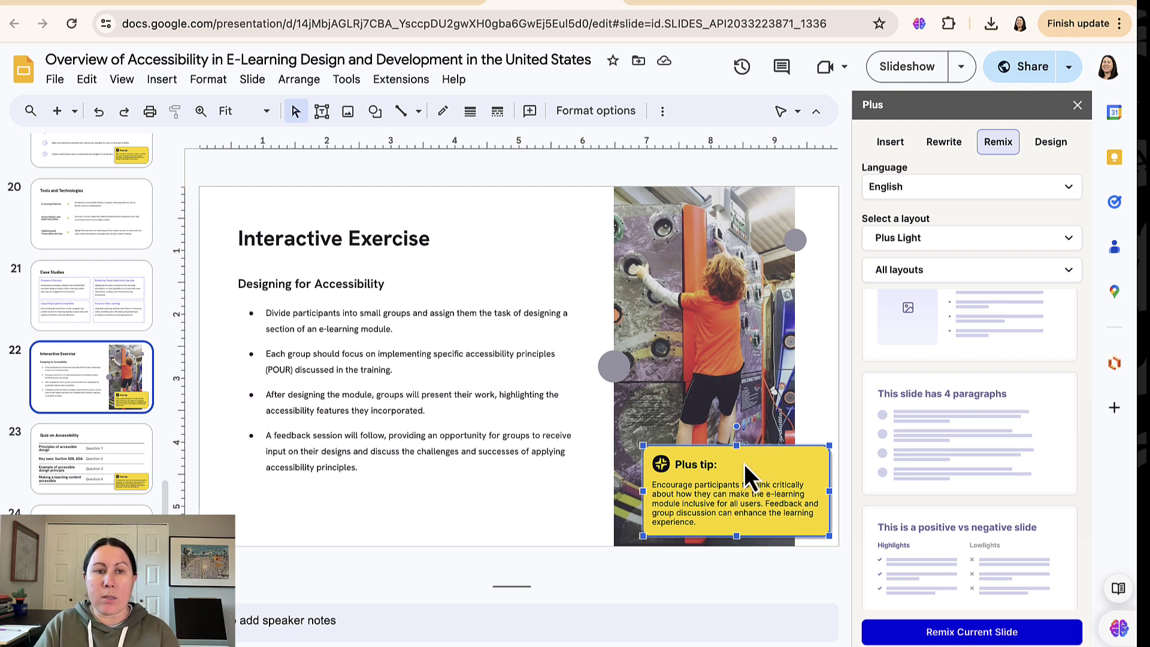
{"action": "left_click", "coordinate": [77, 455]}
{"action": "scroll", "coordinate": [78, 454], "scroll_direction": "down", "scroll_amount": 1}
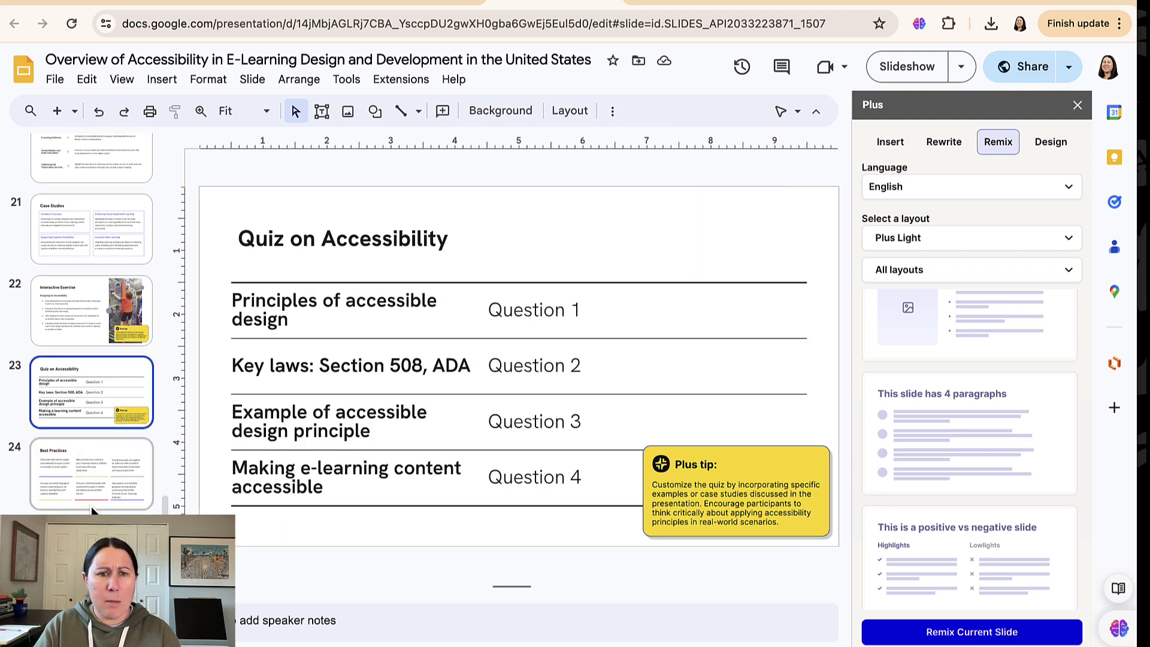
{"action": "triple_click", "coordinate": [519, 310]}
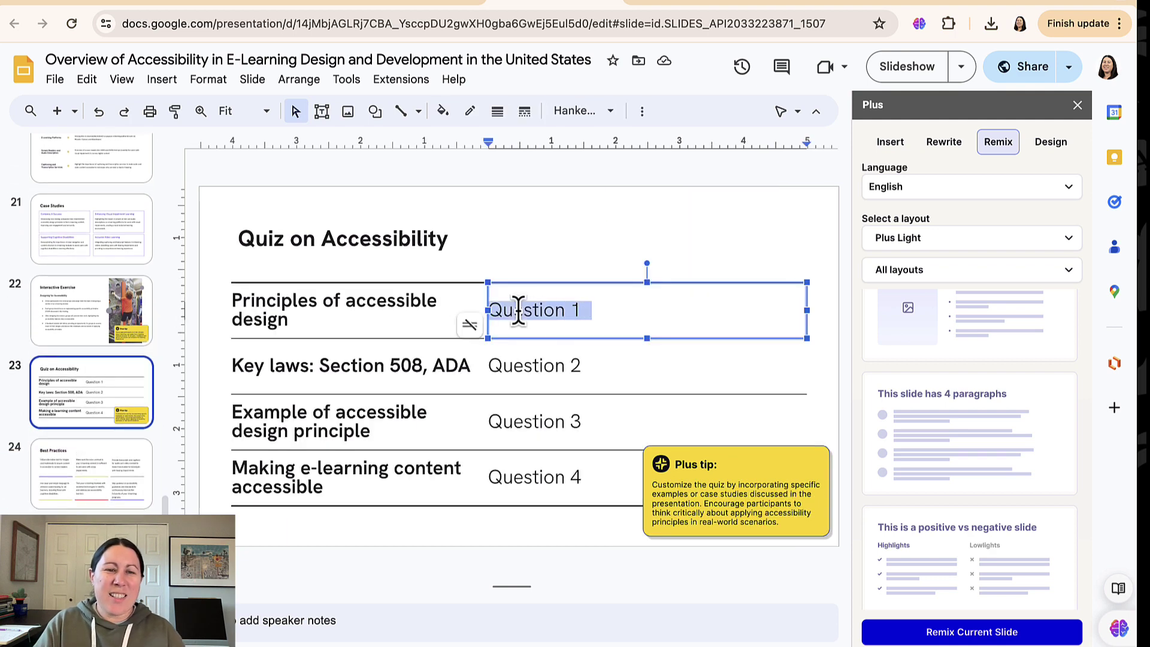
{"action": "double_click", "coordinate": [554, 365]}
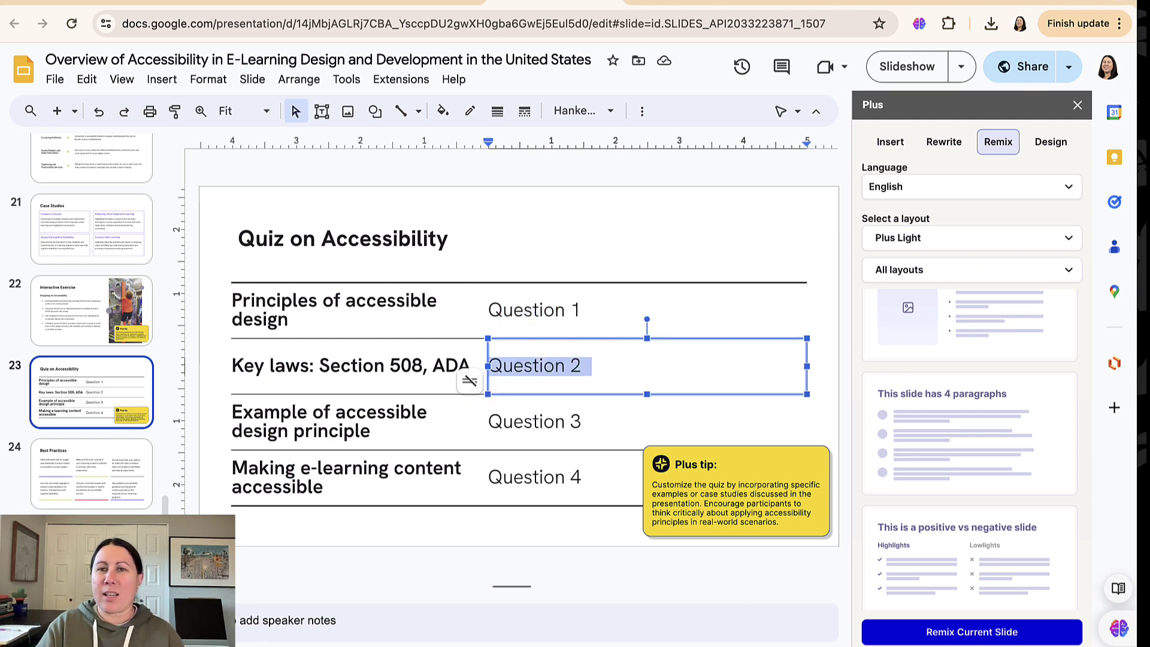
{"action": "left_click", "coordinate": [824, 3]}
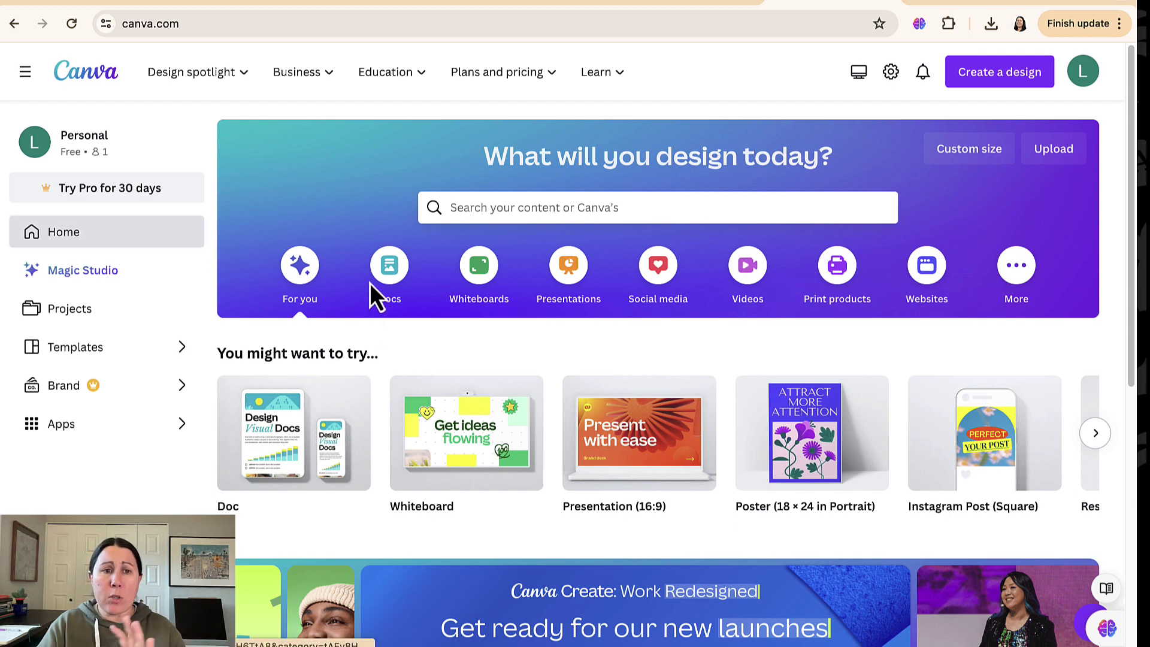
Step: Open Magic Studio's AI tools and launch Magic Design for presentations
{"action": "left_click", "coordinate": [84, 270]}
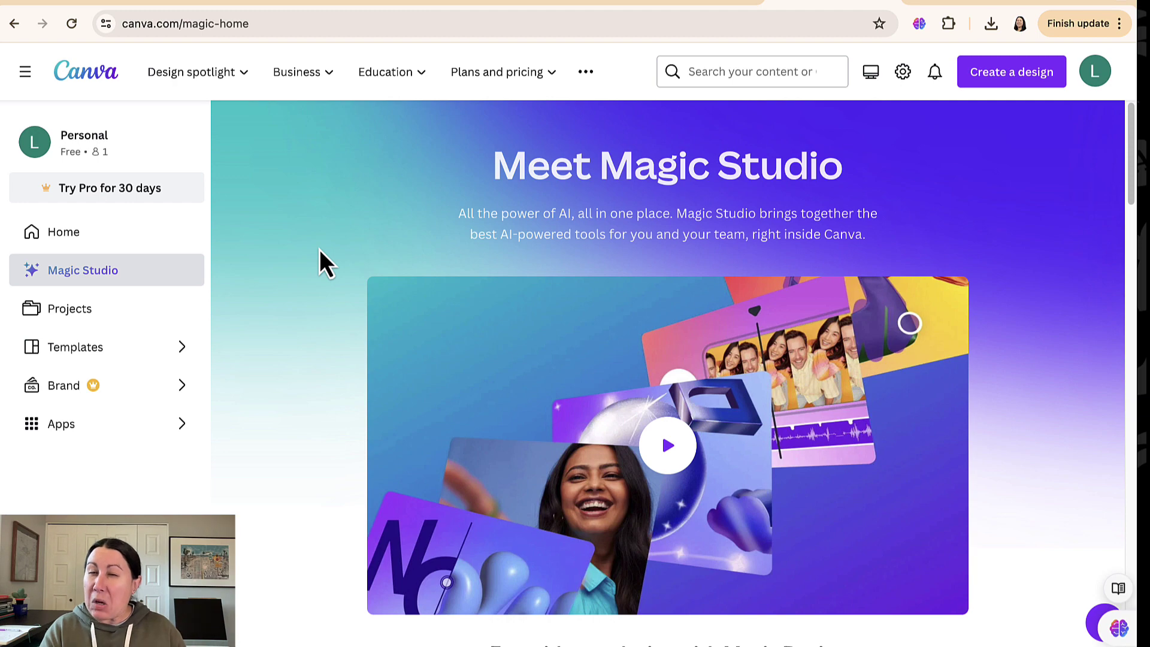
{"action": "scroll", "coordinate": [322, 249], "scroll_direction": "down", "scroll_amount": 6}
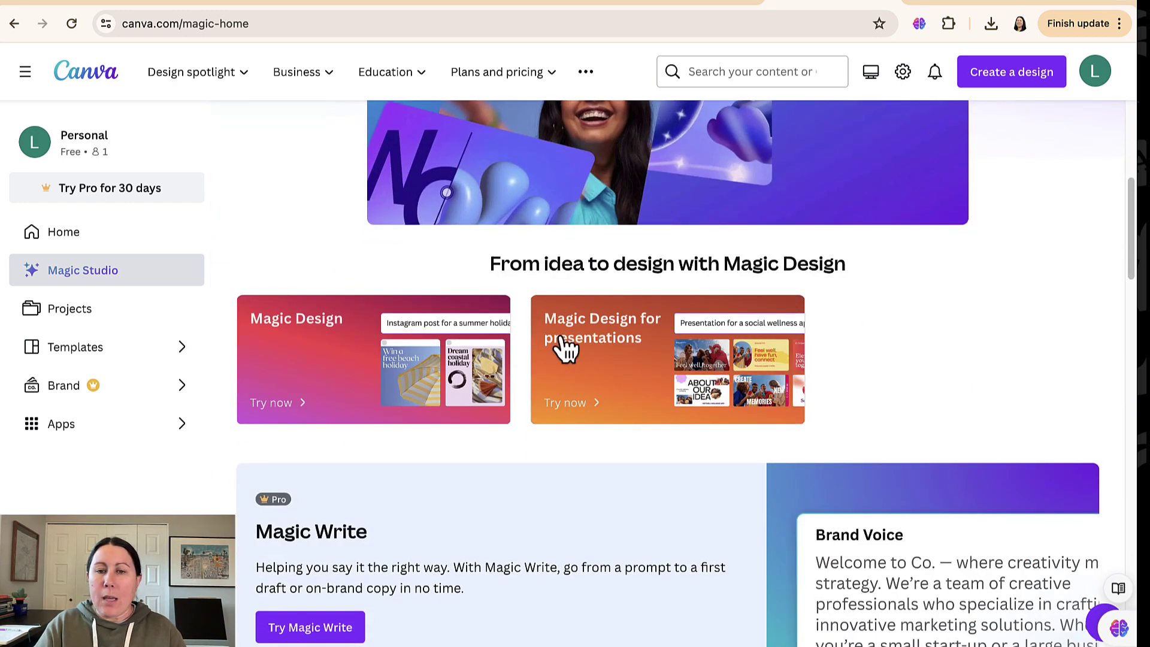
{"action": "left_click", "coordinate": [603, 335]}
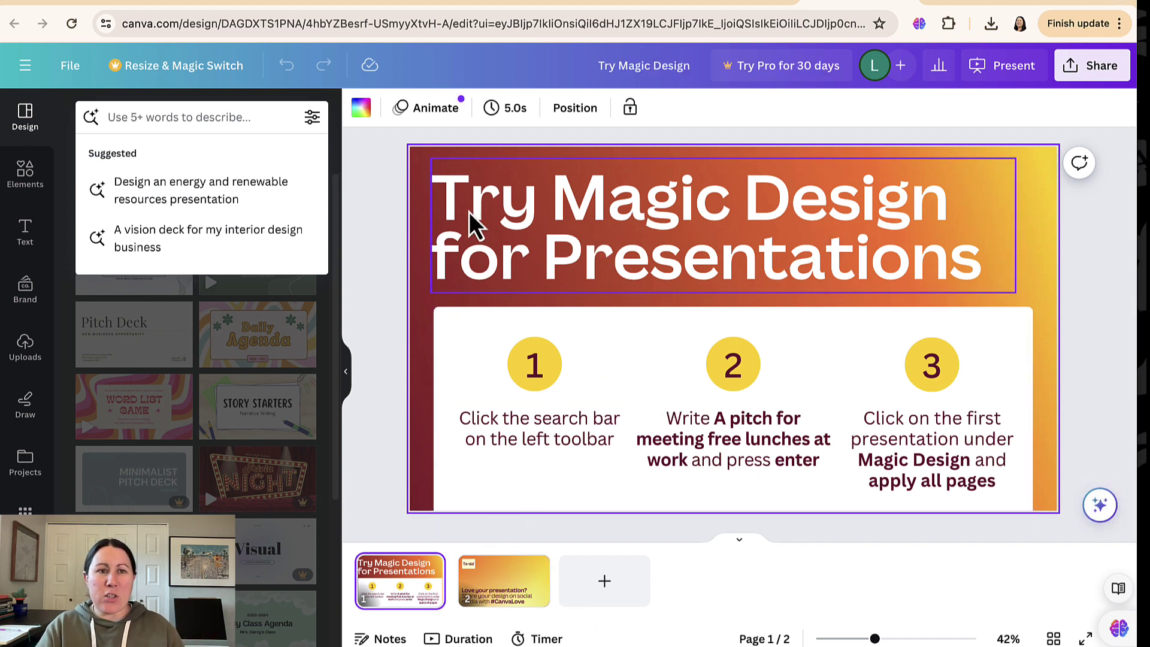
Step: Paste the e-learning accessibility prompt into Magic Design and search for matching designs
{"action": "left_click", "coordinate": [161, 124]}
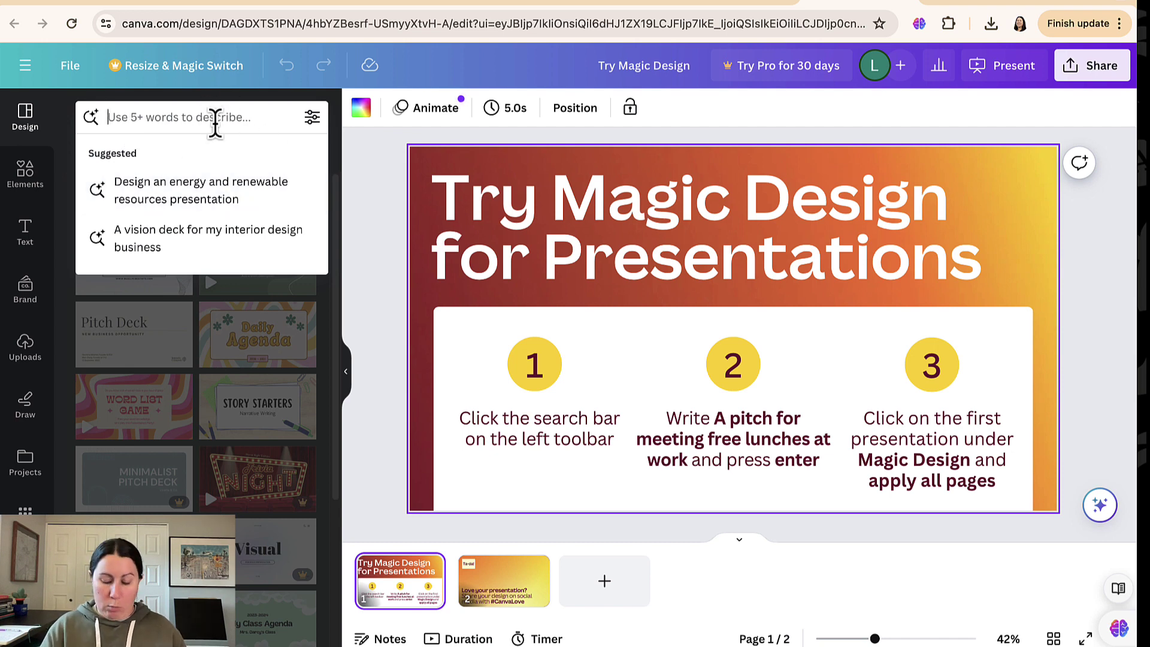
{"action": "type", "text": "overview of accessibility as pertains to elearning design and development in united states"}
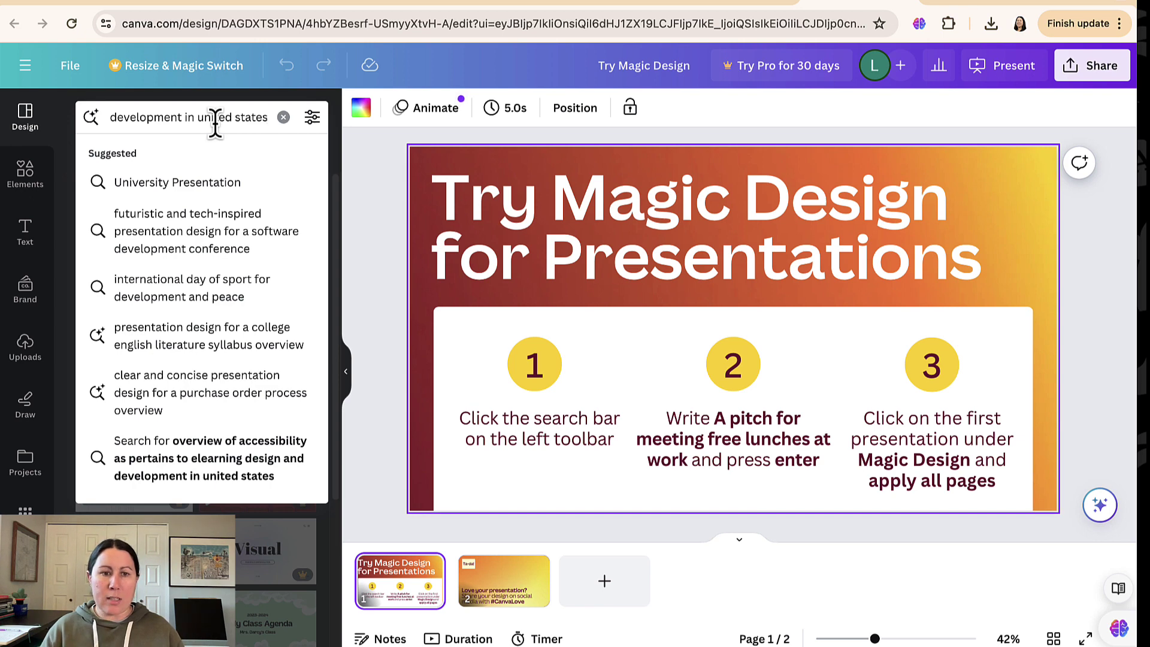
{"action": "key", "text": "Return"}
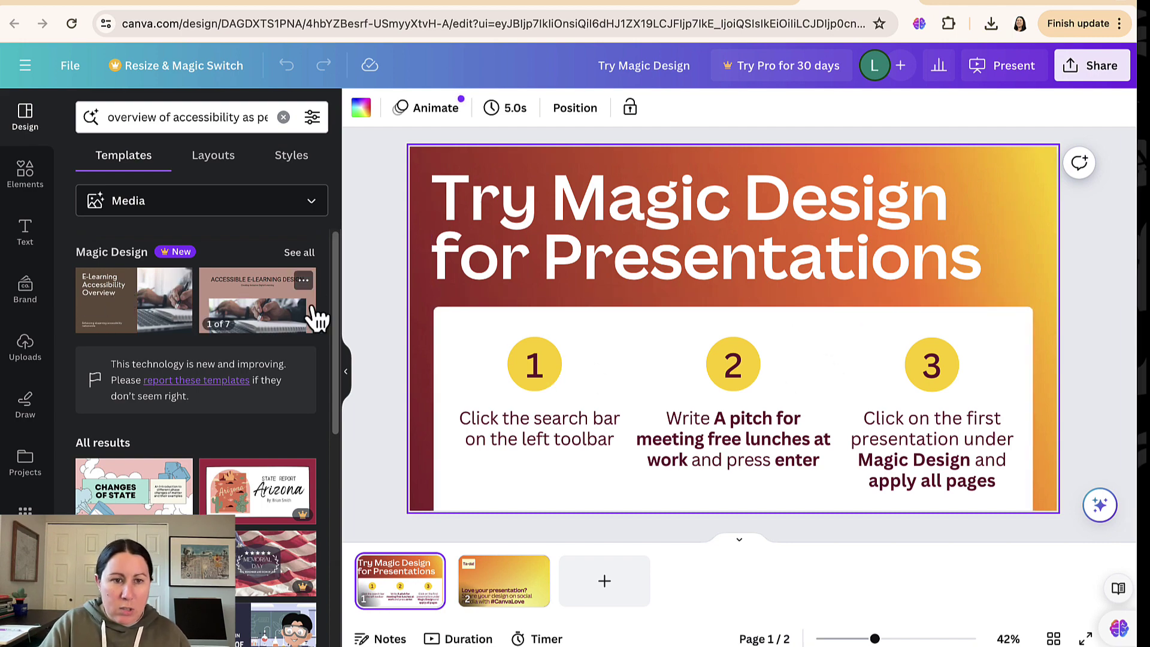
Step: Preview the E-Learning Accessibility Overview result's pages and apply all 7 pages
{"action": "left_click", "coordinate": [113, 300]}
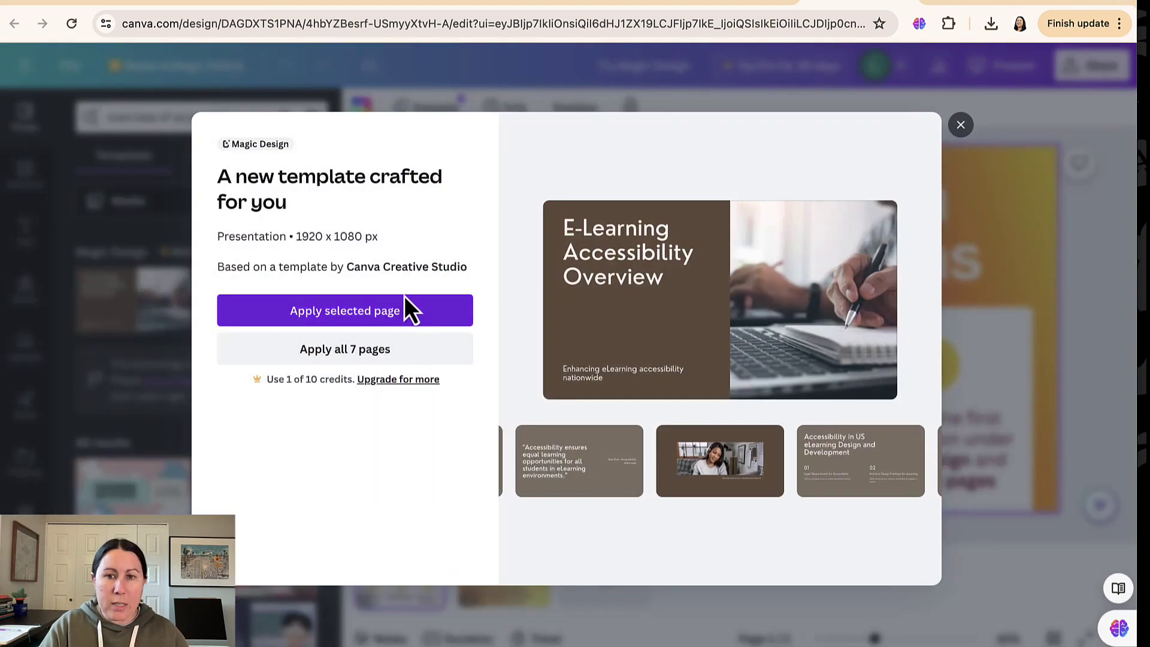
{"action": "left_click", "coordinate": [584, 470]}
{"action": "left_click", "coordinate": [728, 470]}
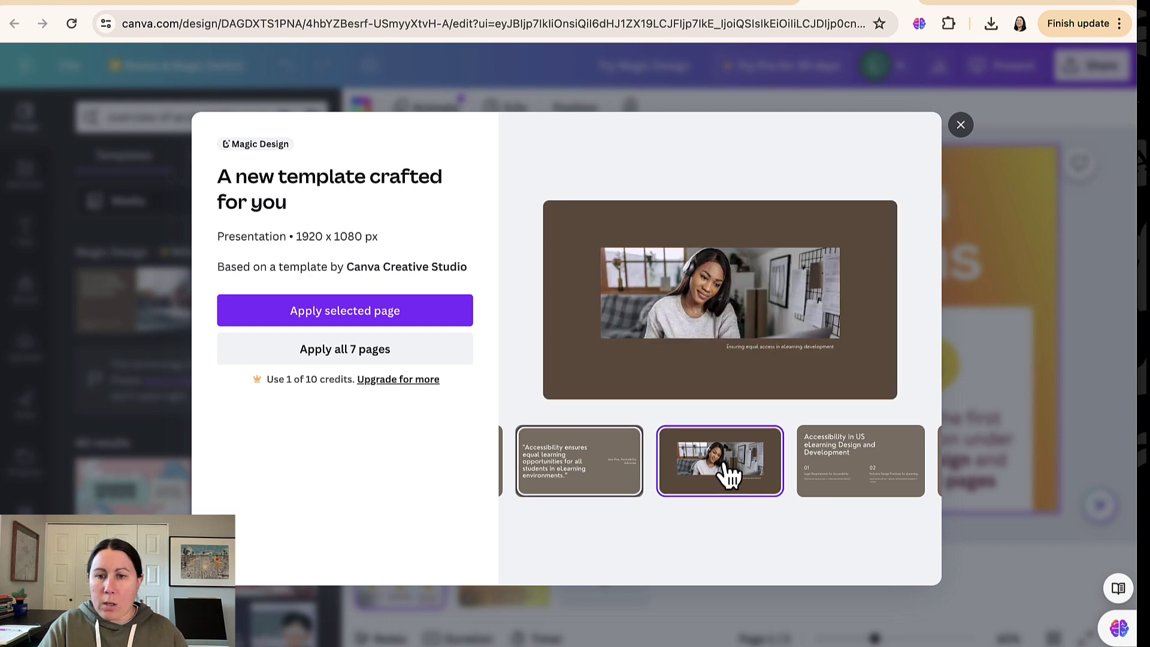
{"action": "left_click", "coordinate": [866, 479]}
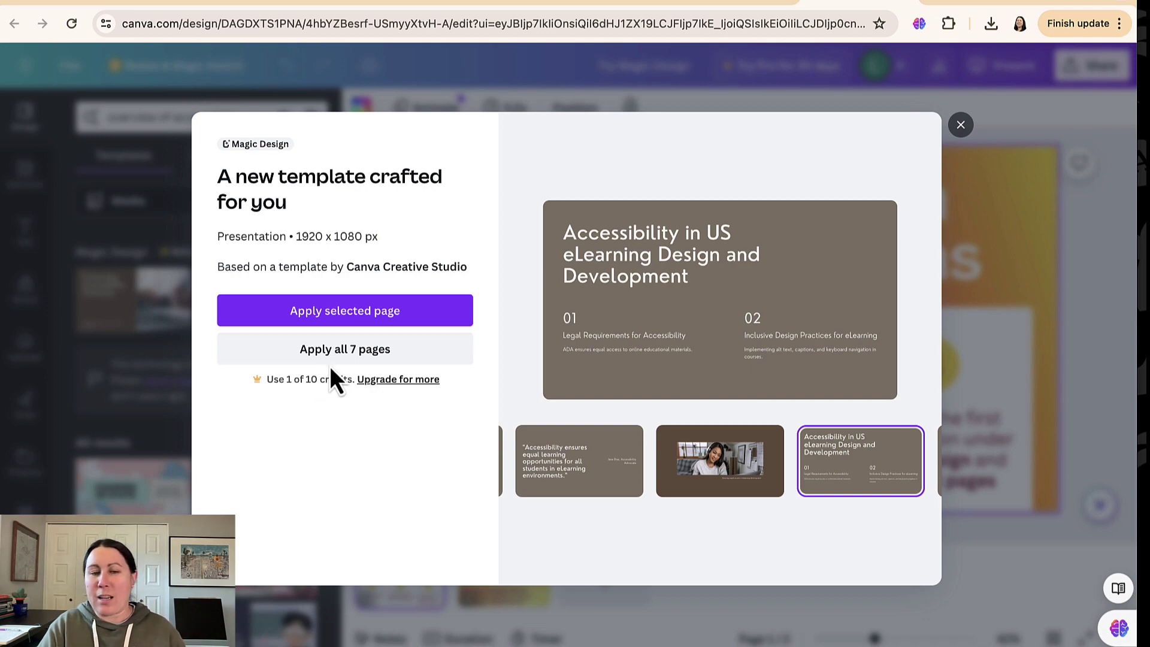
{"action": "left_click", "coordinate": [341, 354]}
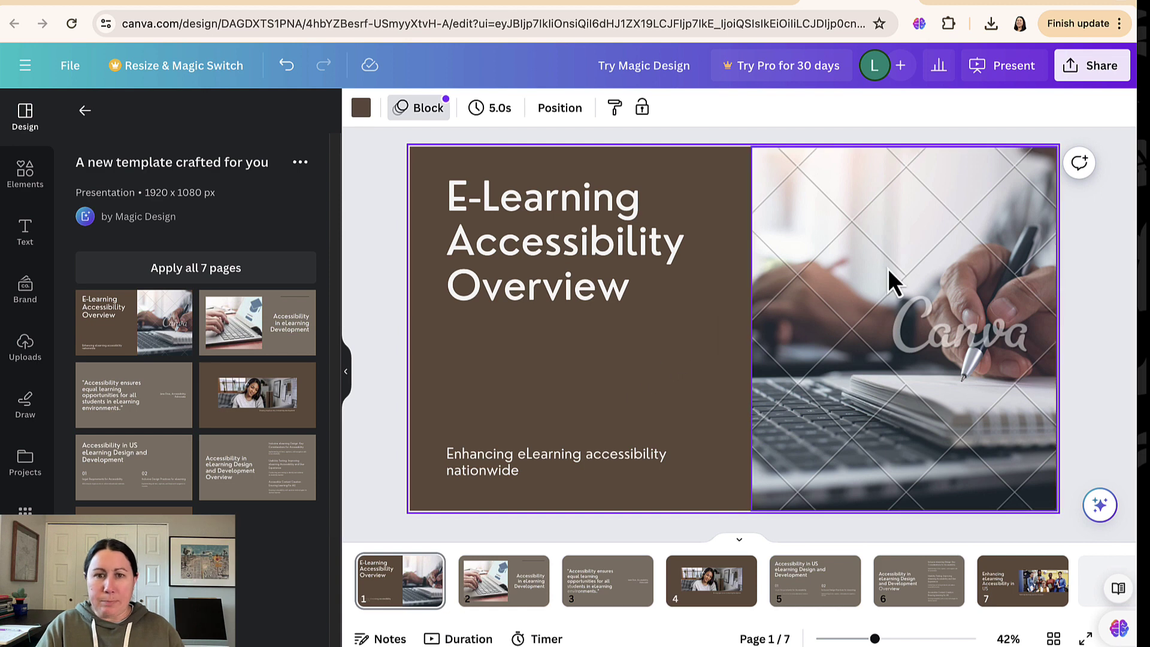
Step: View pages 2 to 7: quote, photo, US eLearning accessibility, overview and final slides
{"action": "left_click", "coordinate": [500, 591]}
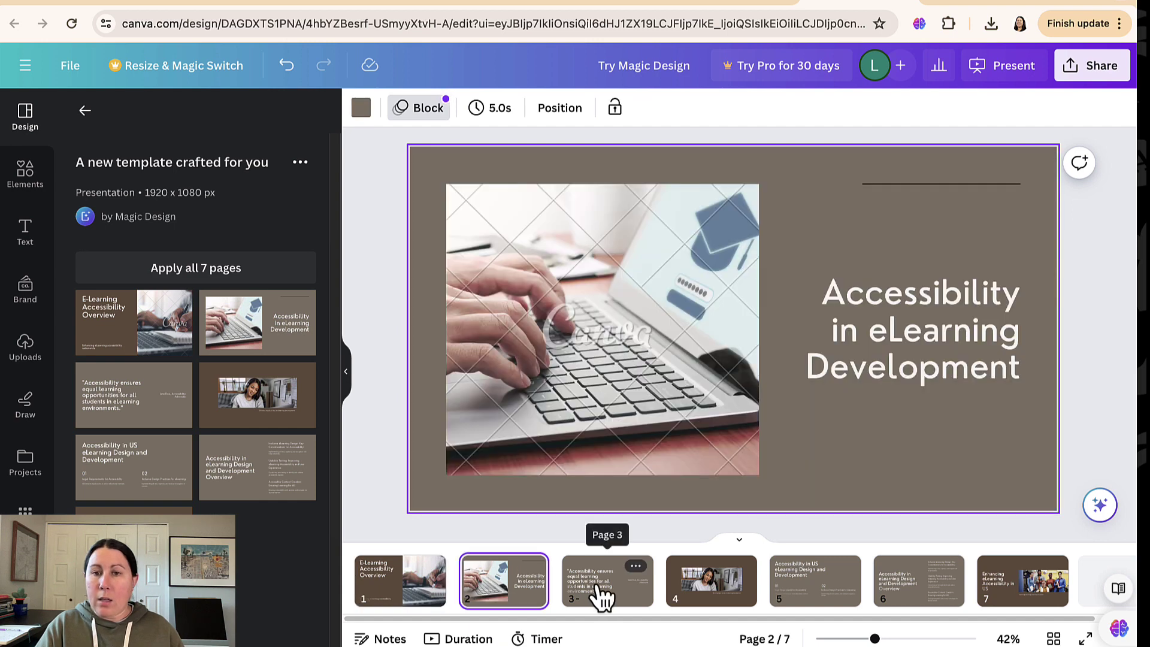
{"action": "left_click", "coordinate": [595, 595]}
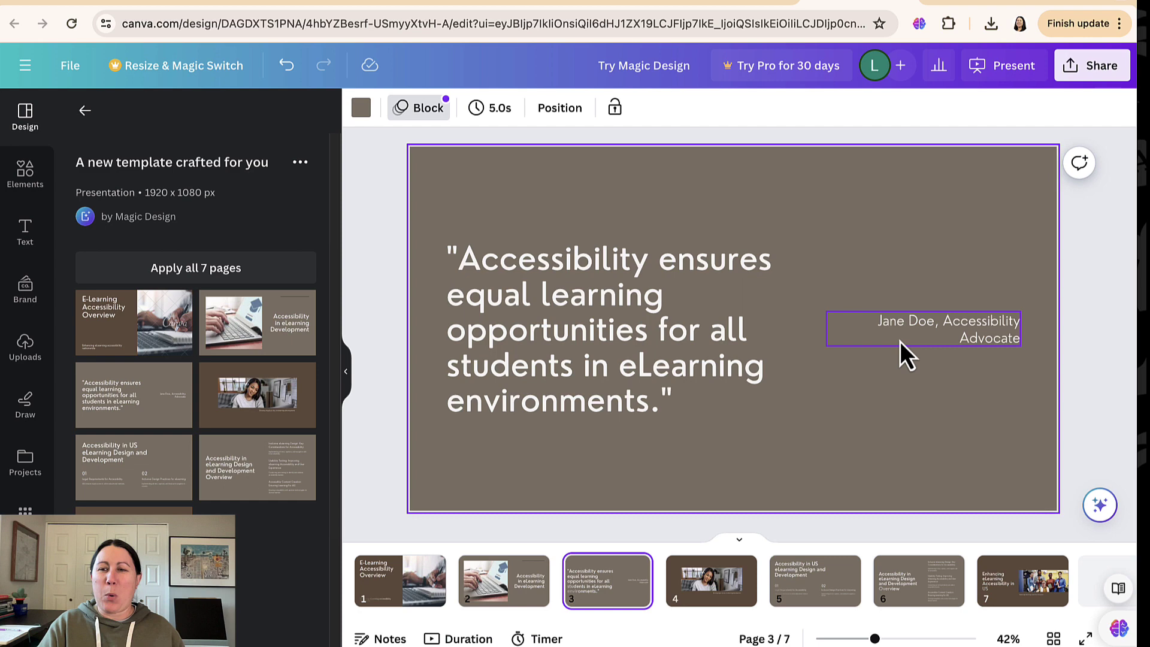
{"action": "left_click", "coordinate": [710, 593]}
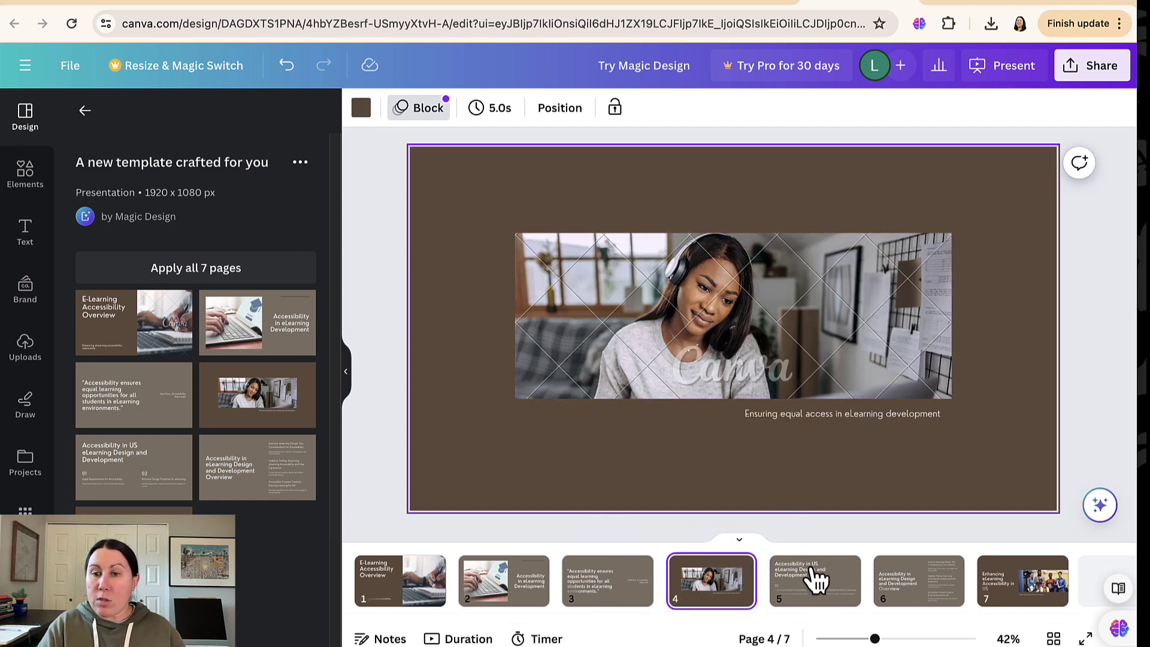
{"action": "left_click", "coordinate": [823, 596]}
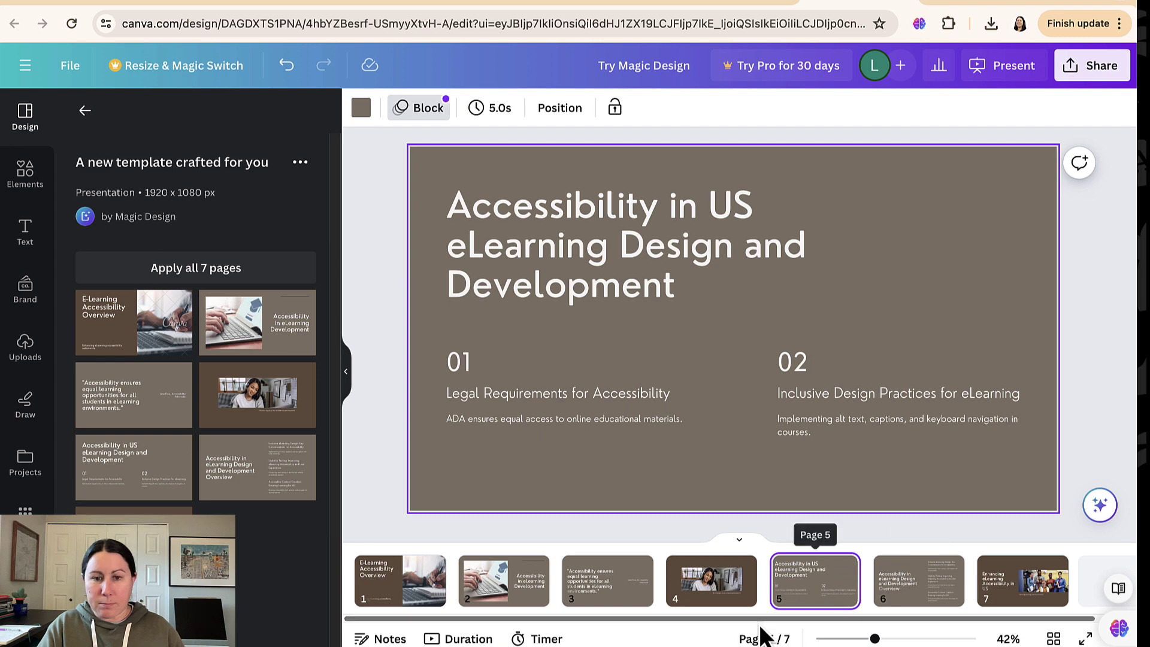
{"action": "left_click", "coordinate": [904, 596]}
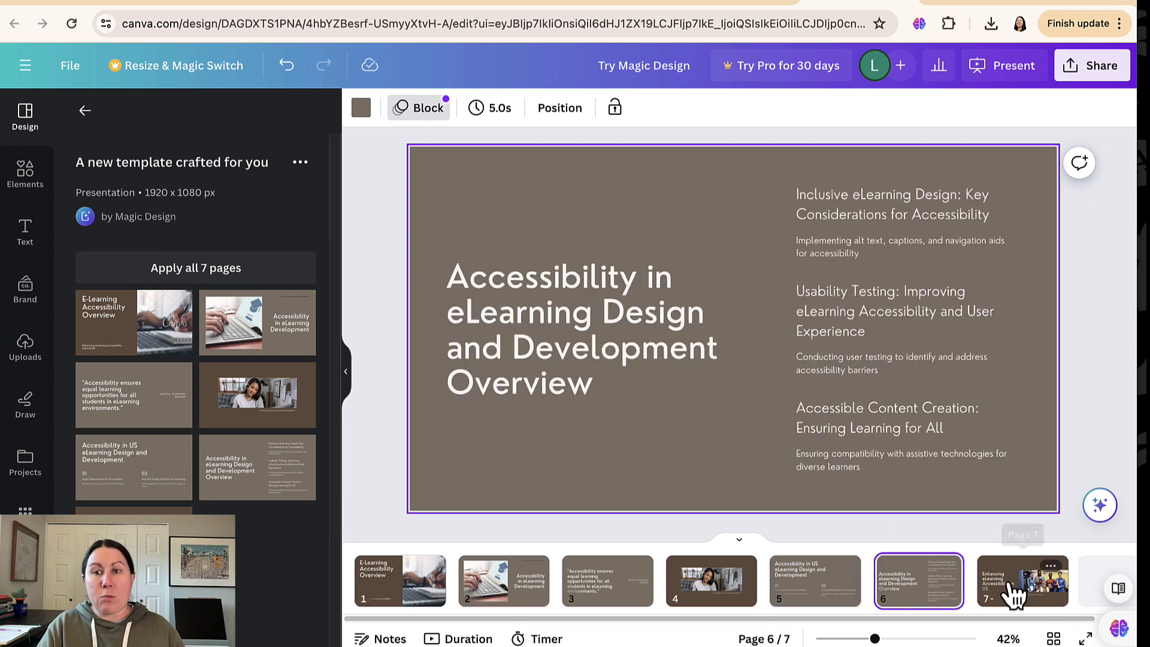
{"action": "left_click", "coordinate": [1014, 593]}
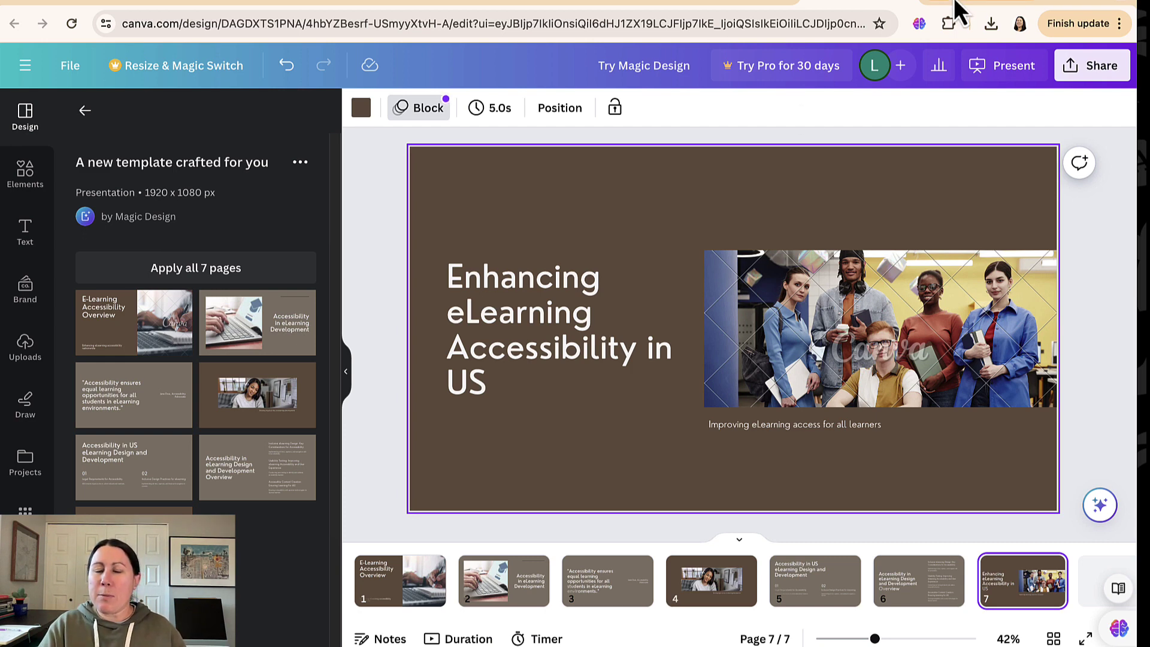
Step: Google 'theres an ai for that' in a new tab and open the site
{"action": "left_click", "coordinate": [1059, 3]}
{"action": "type", "text": "theres"}
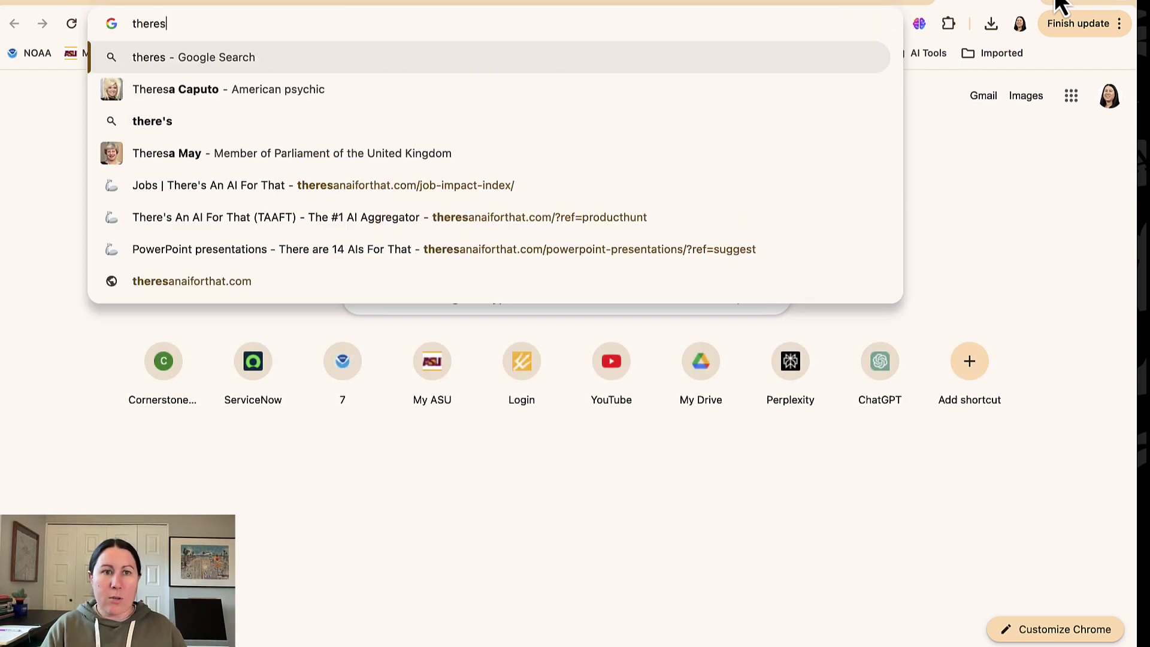
{"action": "key", "text": "BackSpace"}
{"action": "type", "text": "s"}
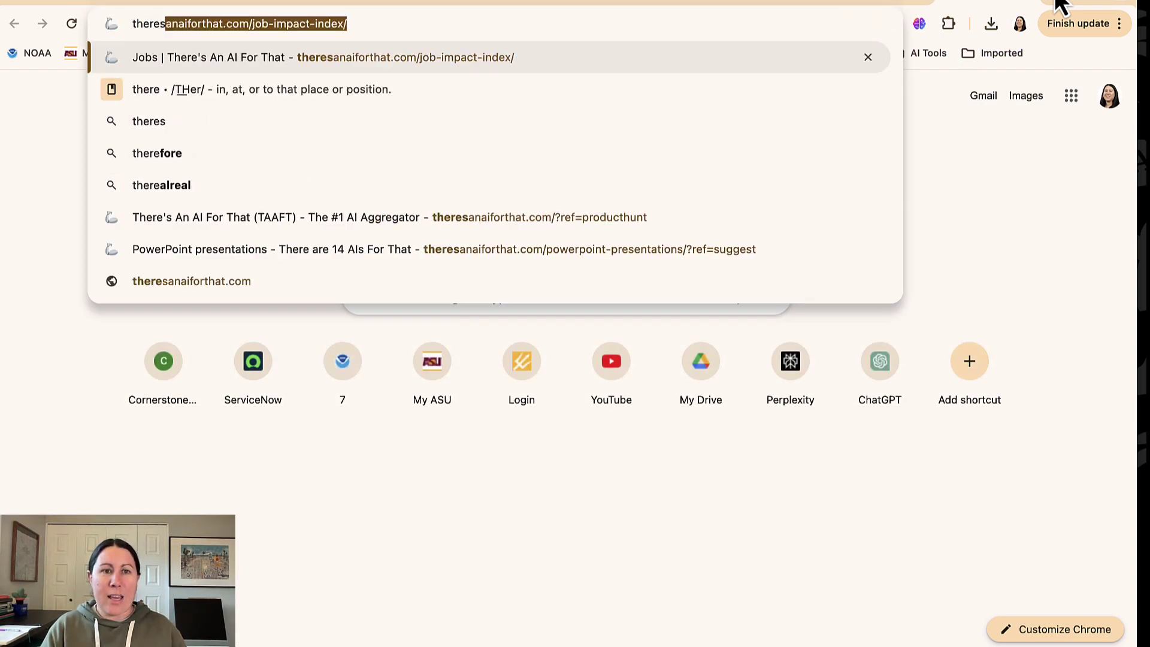
{"action": "type", "text": " an ai fo r that"}
{"action": "key", "text": "Return"}
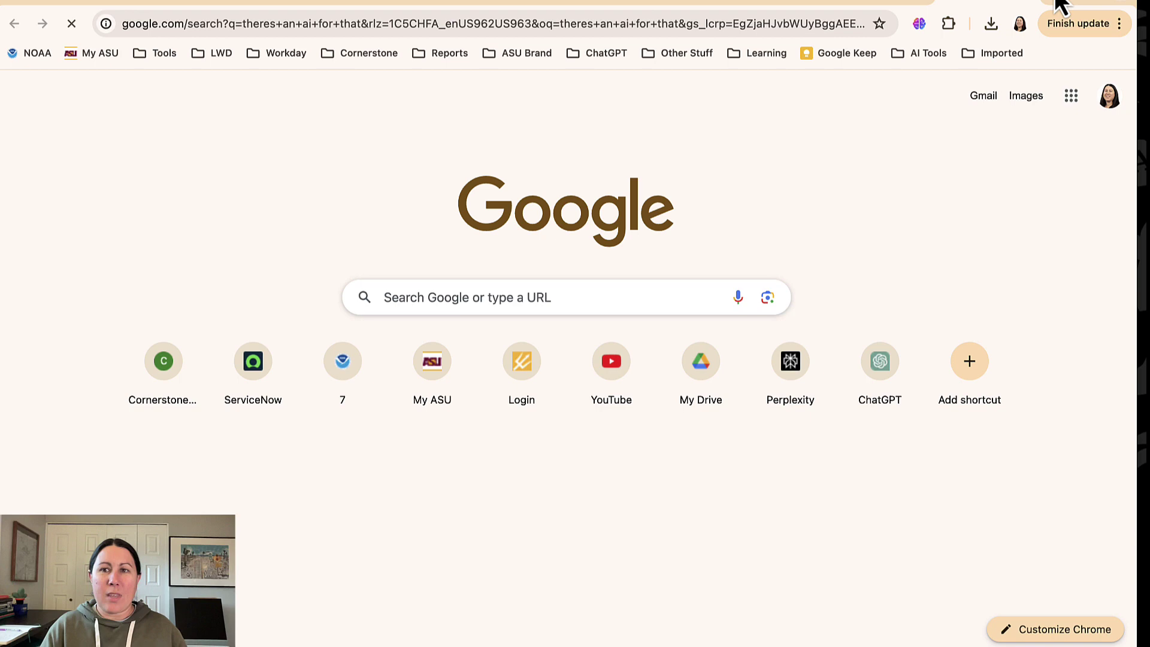
{"action": "left_click", "coordinate": [422, 305]}
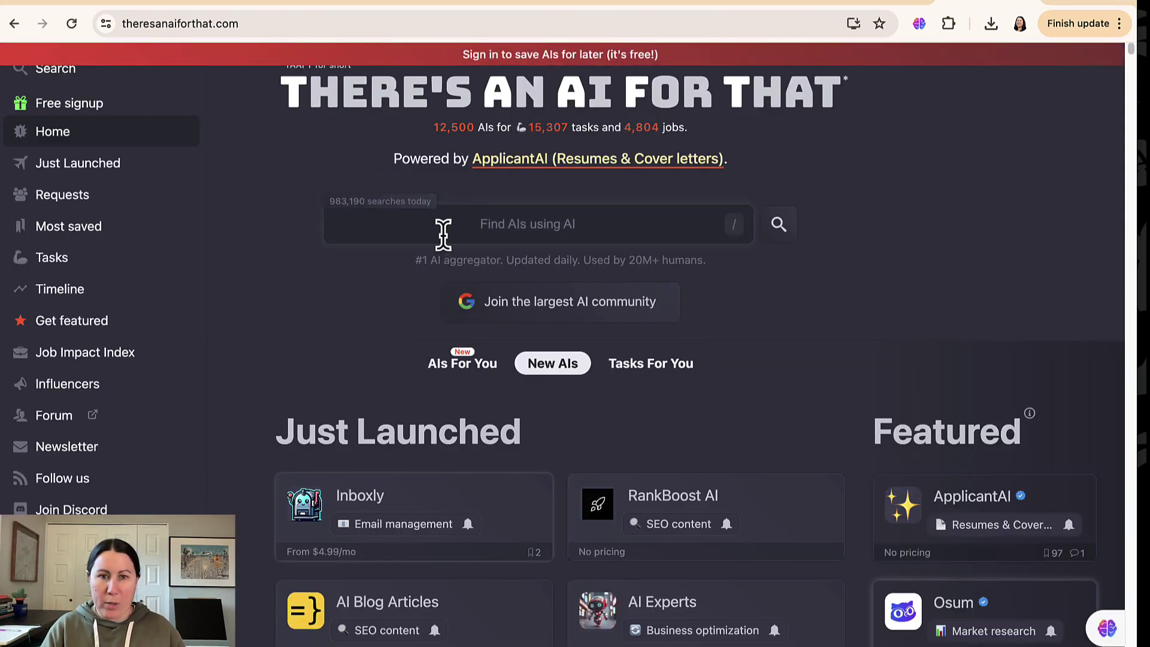
Step: Search the site for 'powerpoint' and scroll through the matching AI tools
{"action": "type", "text": "powerpoint"}
{"action": "key", "text": "Return"}
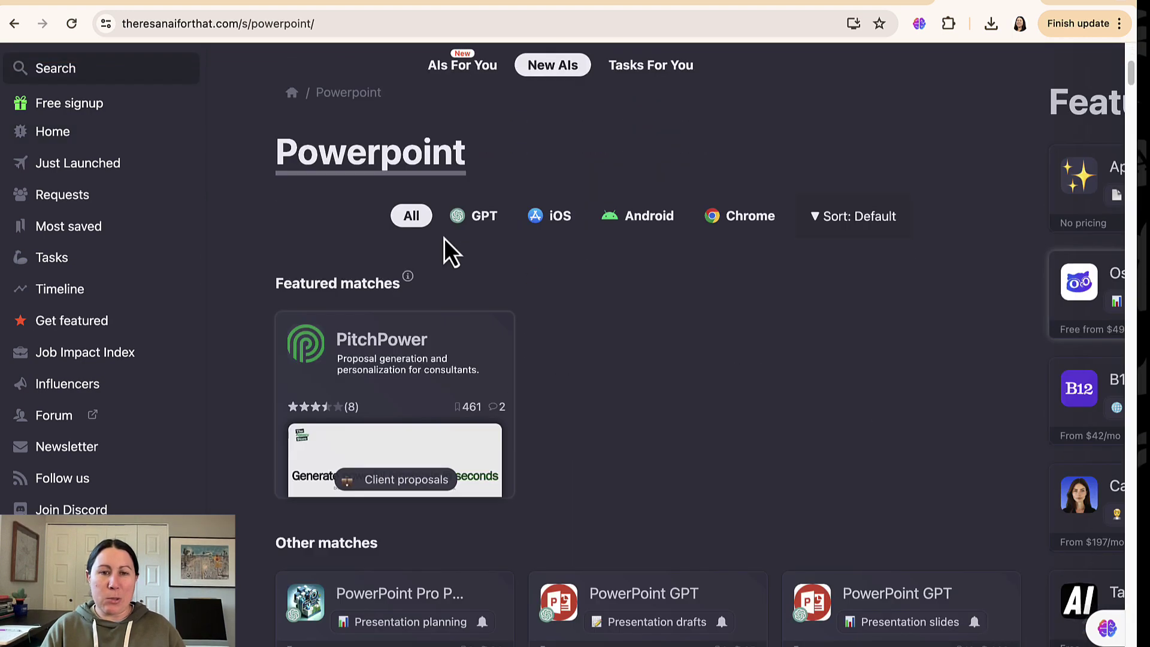
{"action": "scroll", "coordinate": [952, 308], "scroll_direction": "down", "scroll_amount": 6}
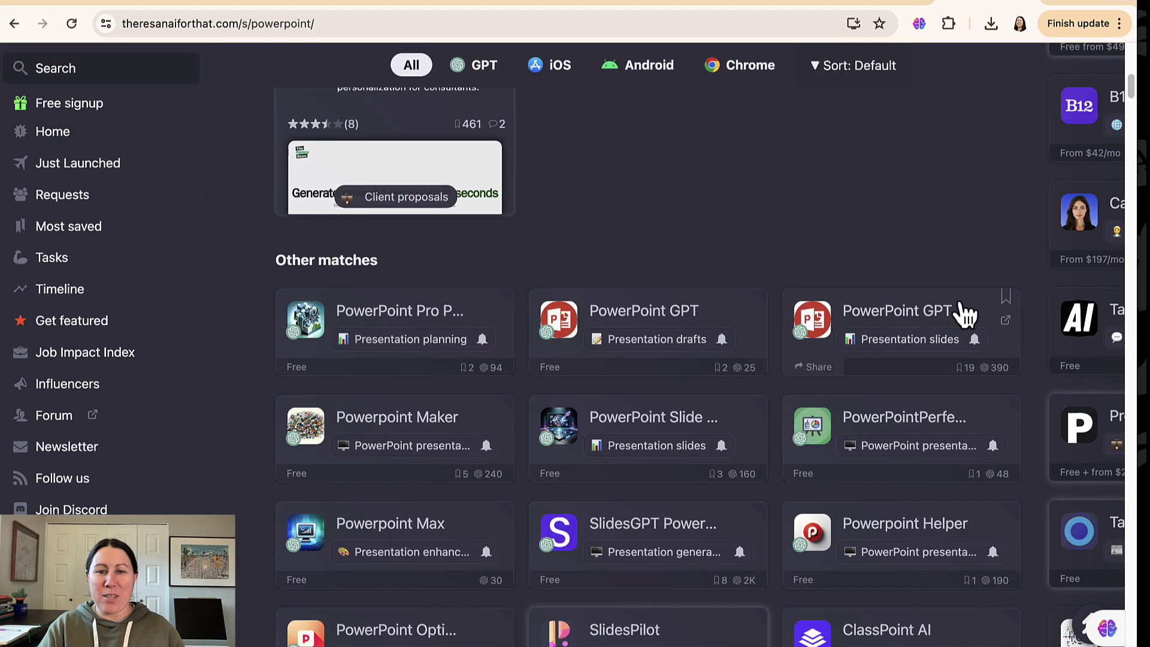
{"action": "scroll", "coordinate": [1018, 306], "scroll_direction": "down", "scroll_amount": 2}
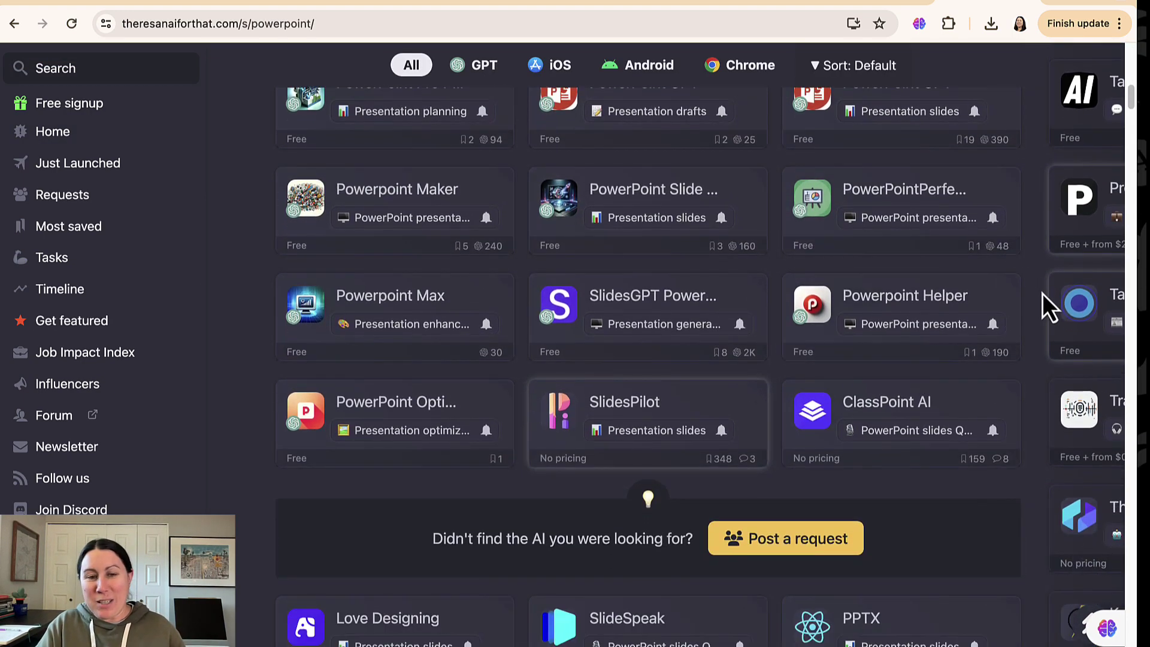
{"action": "scroll", "coordinate": [1042, 305], "scroll_direction": "down", "scroll_amount": 5}
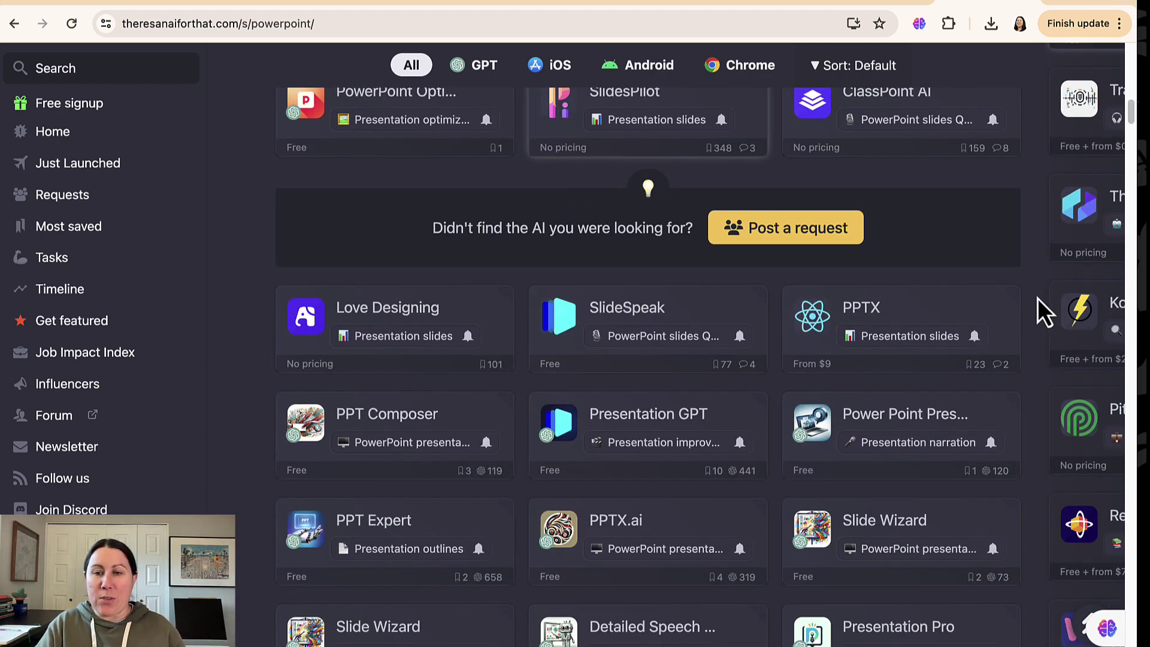
{"action": "scroll", "coordinate": [1037, 299], "scroll_direction": "up", "scroll_amount": 15}
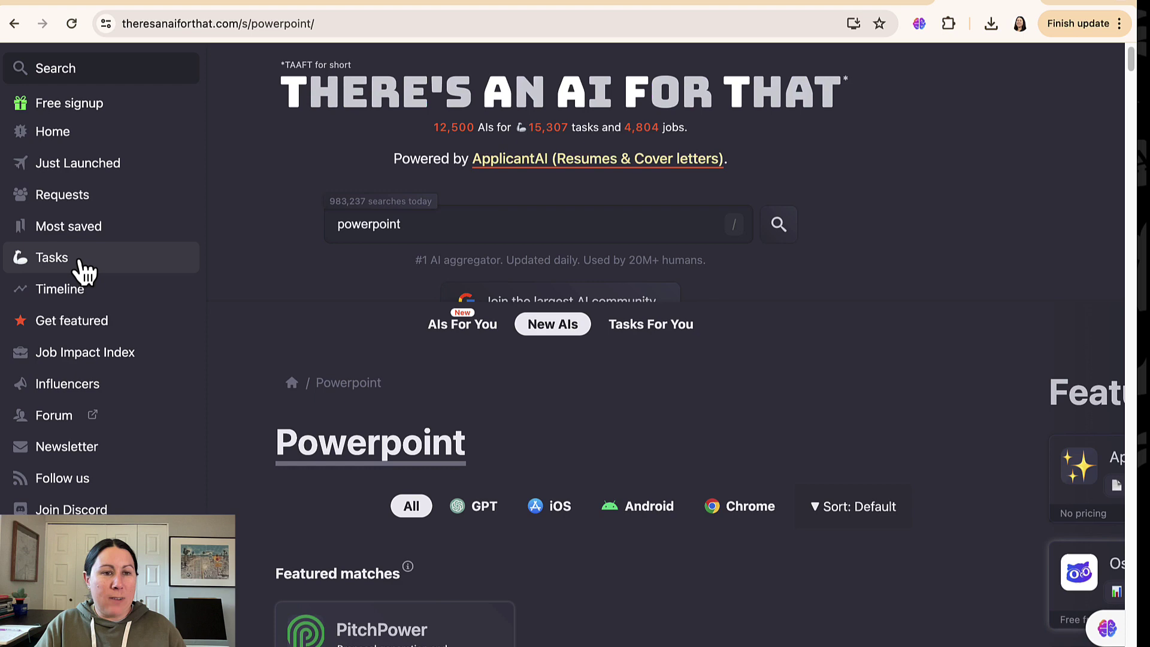
Step: Open the Job Impact Index from the sidebar
{"action": "left_click", "coordinate": [115, 353]}
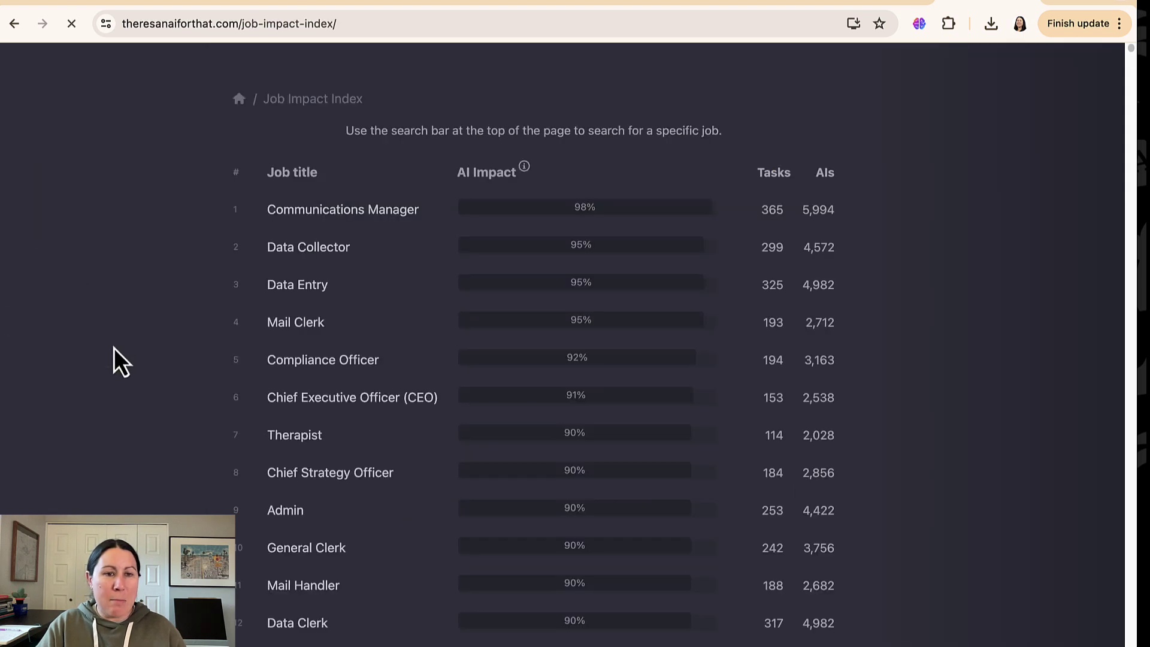